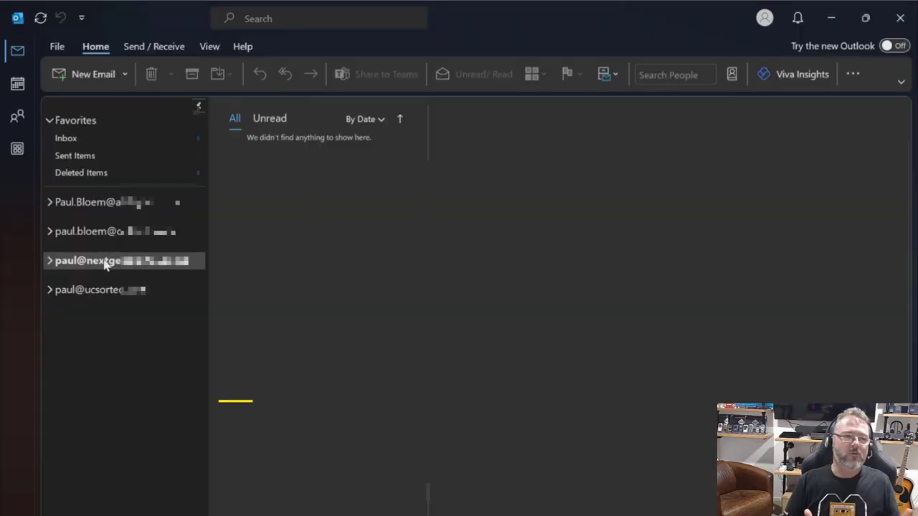
Step: Expand the third, second and first accounts' folder lists and show the third account's Inbox
{"action": "left_click", "coordinate": [50, 261]}
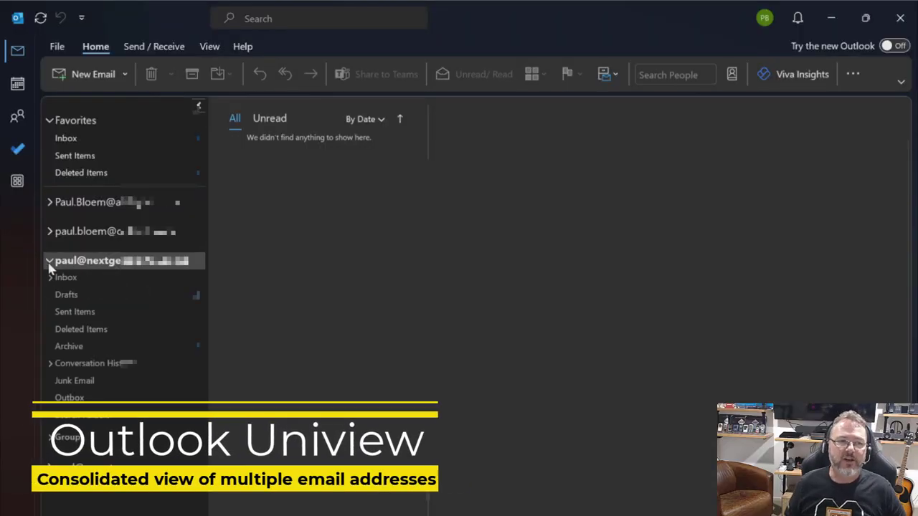
{"action": "left_click", "coordinate": [64, 280]}
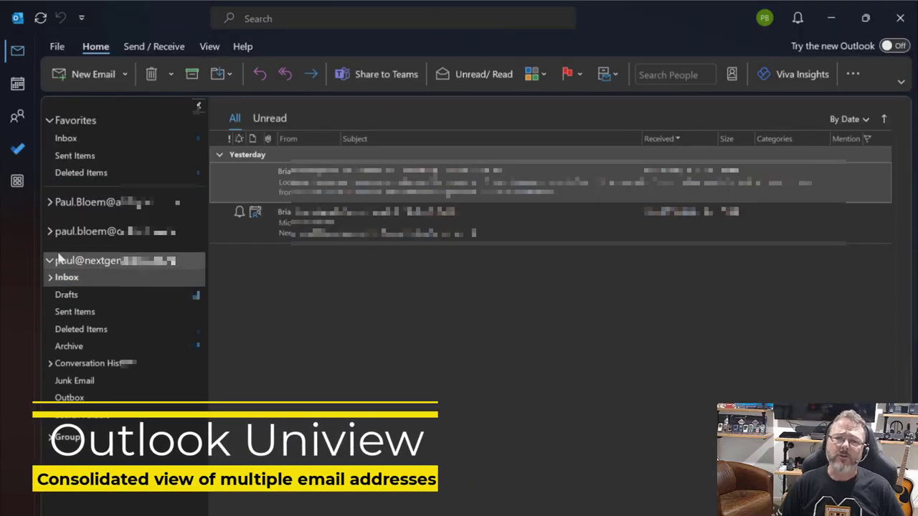
{"action": "left_click", "coordinate": [51, 233]}
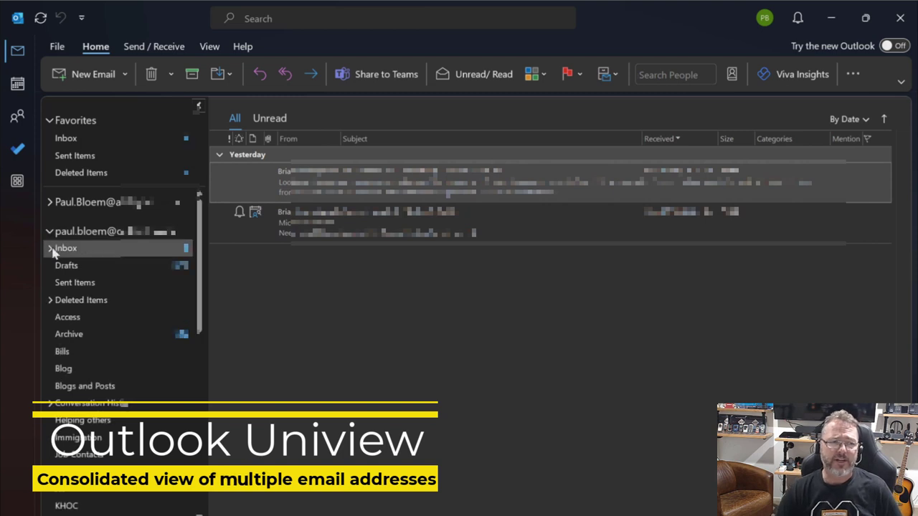
{"action": "left_click", "coordinate": [51, 248]}
{"action": "left_click", "coordinate": [51, 249]}
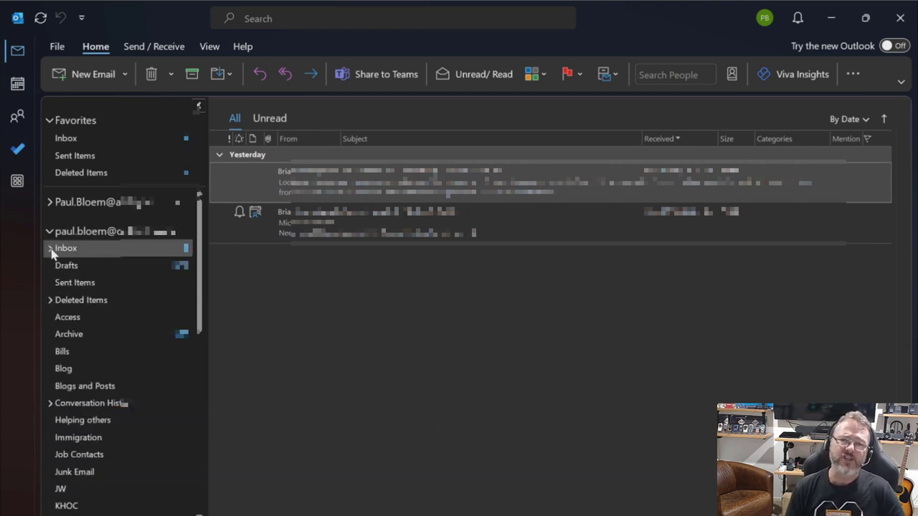
{"action": "left_click", "coordinate": [51, 203]}
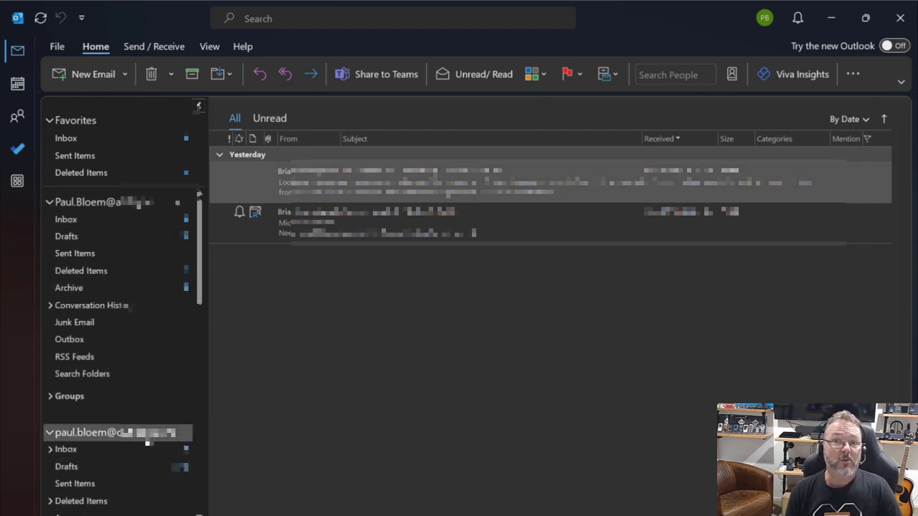
Step: Expand the last account's folders and display its Inbox messages
{"action": "left_click_drag", "start_coordinate": [199, 301], "coordinate": [189, 504]}
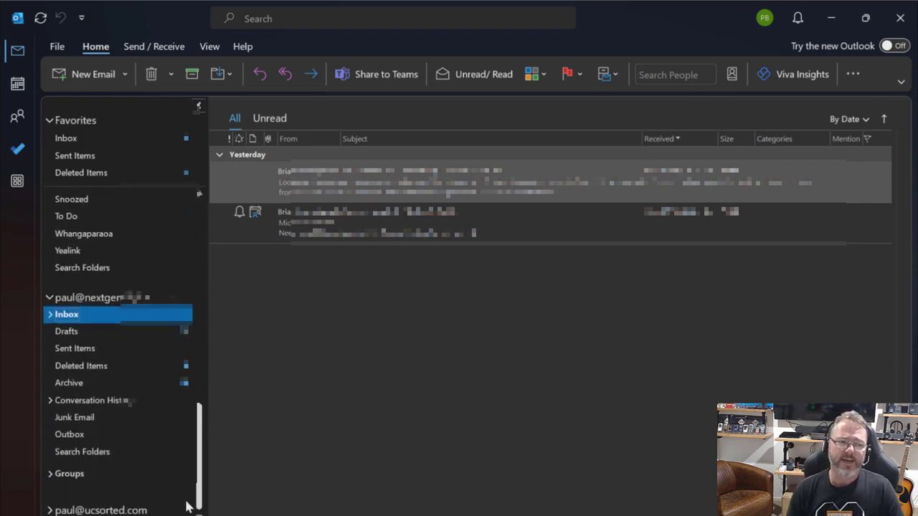
{"action": "left_click", "coordinate": [99, 507]}
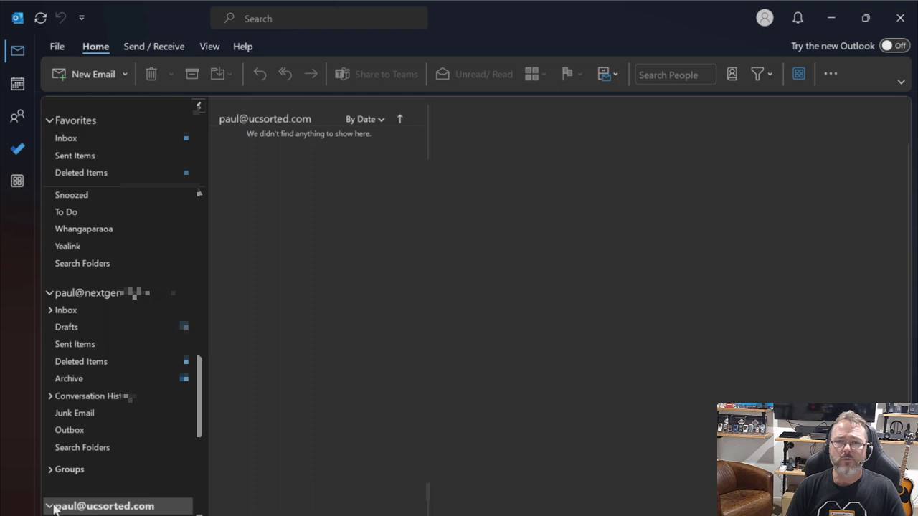
{"action": "left_click_drag", "start_coordinate": [200, 428], "coordinate": [208, 462]}
{"action": "left_click", "coordinate": [112, 355]}
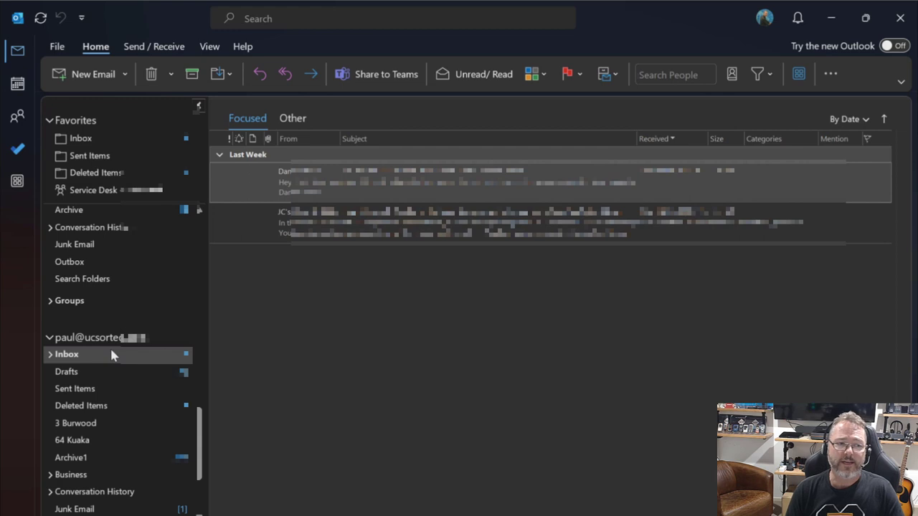
Step: Tick Developer under Main Tabs in Outlook Options' Customize Ribbon and apply it
{"action": "left_click", "coordinate": [57, 46]}
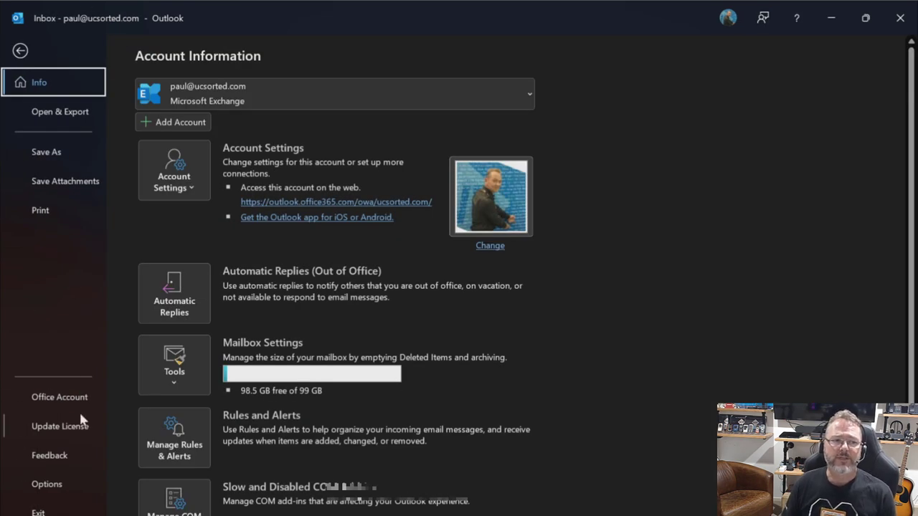
{"action": "left_click", "coordinate": [47, 485]}
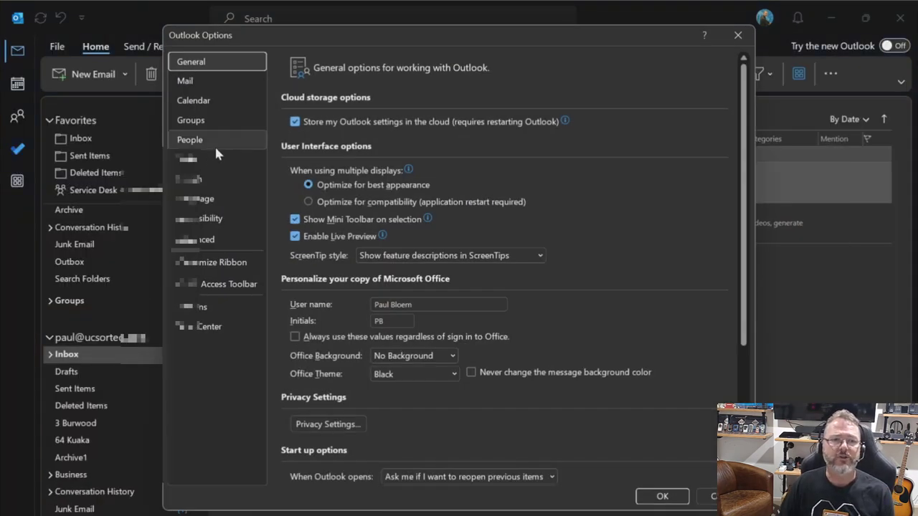
{"action": "left_click", "coordinate": [233, 264]}
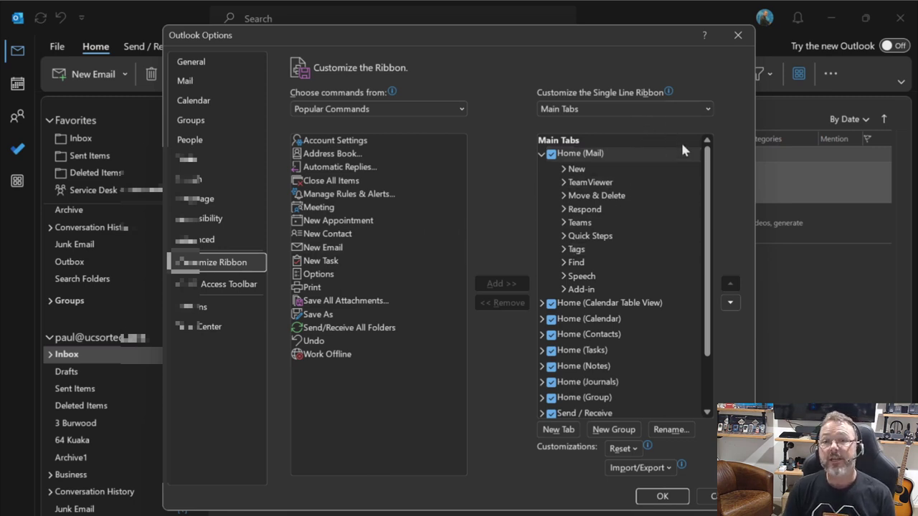
{"action": "left_click_drag", "start_coordinate": [708, 175], "coordinate": [714, 236]}
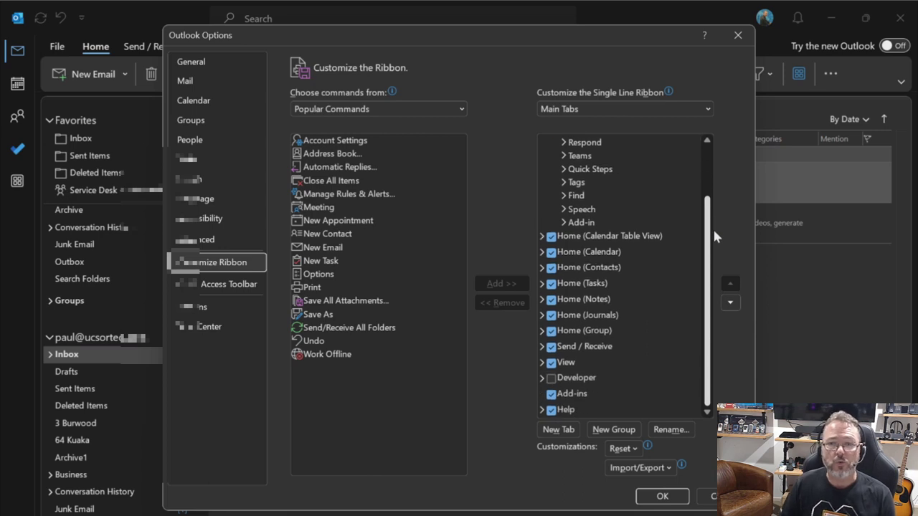
{"action": "left_click", "coordinate": [552, 383]}
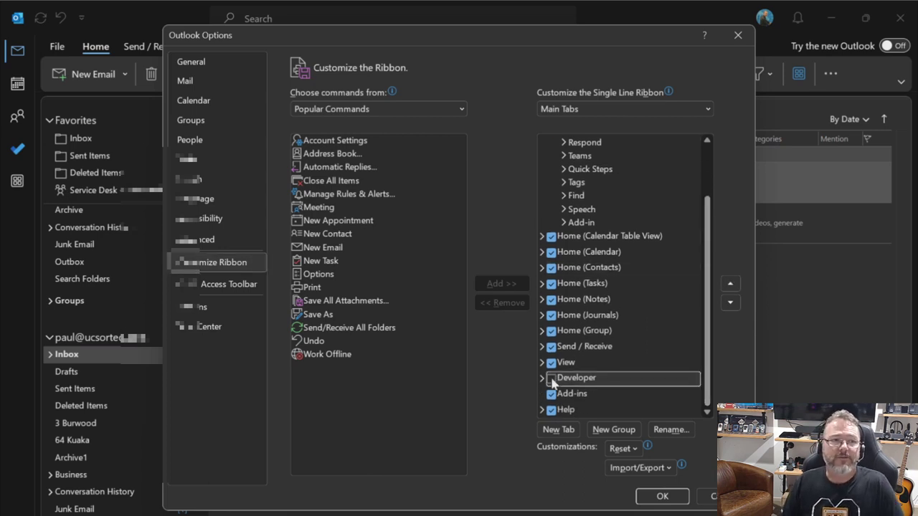
{"action": "left_click", "coordinate": [663, 496]}
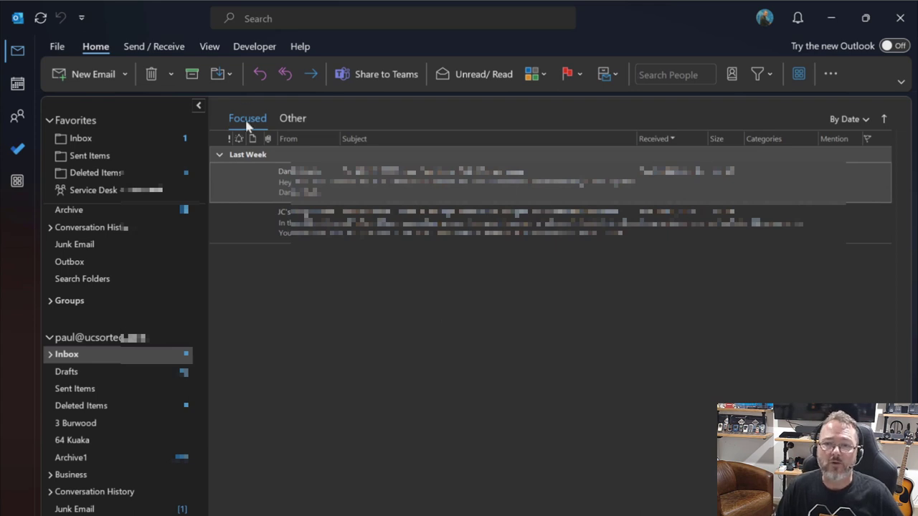
Step: On the Developer tab, check the Macros list, which holds no macros, and close it
{"action": "left_click", "coordinate": [258, 50]}
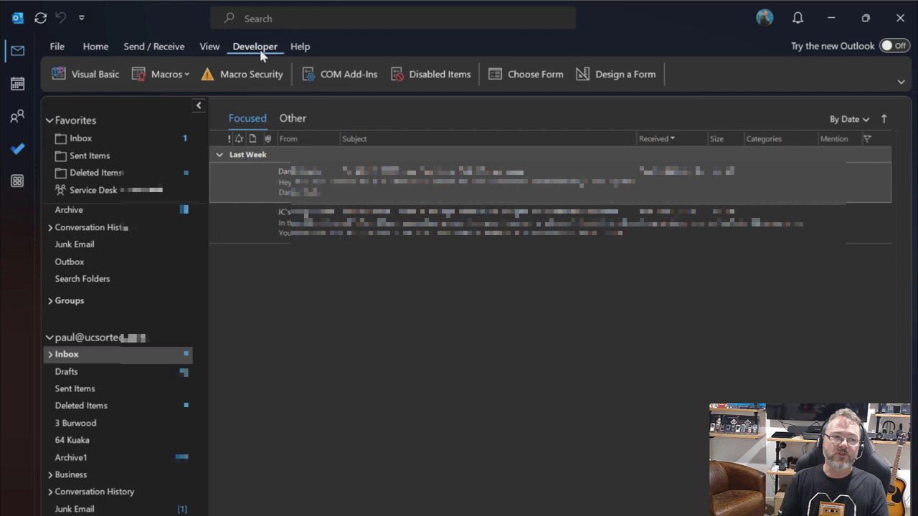
{"action": "left_click", "coordinate": [185, 80]}
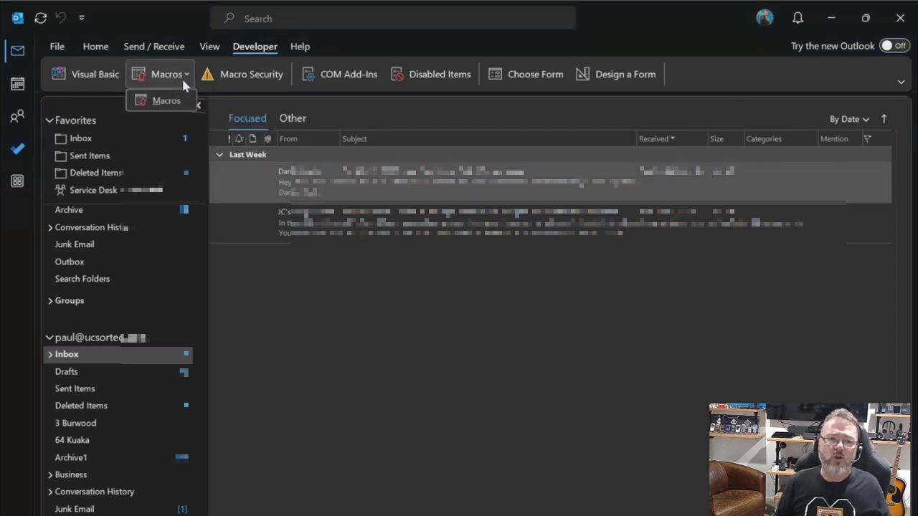
{"action": "left_click", "coordinate": [165, 100]}
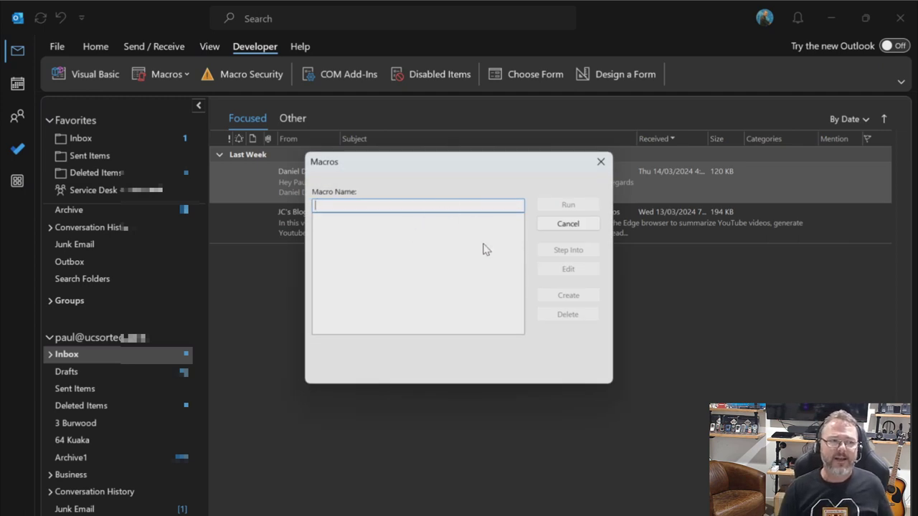
{"action": "left_click", "coordinate": [601, 161]}
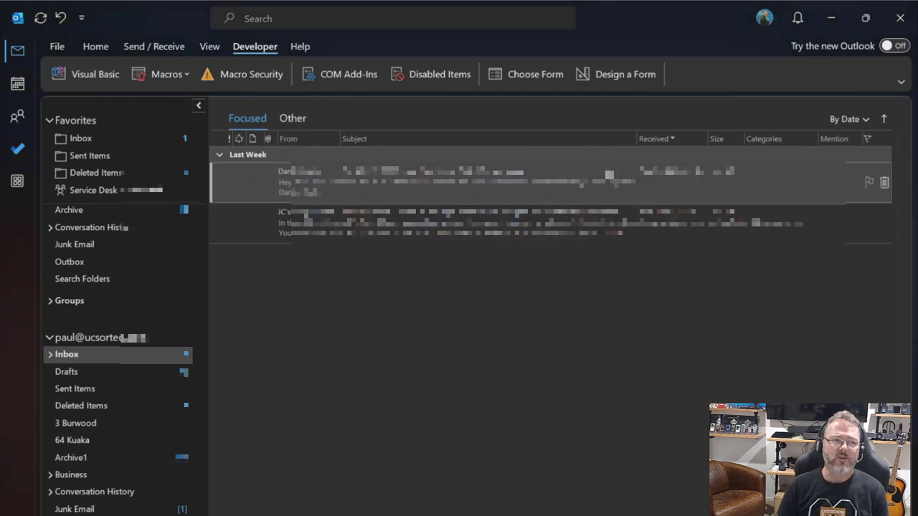
Step: Open the empty ThisOutlookSession code window under Project1 > Microsoft Outlook Objects in Visual Basic
{"action": "left_click", "coordinate": [82, 76]}
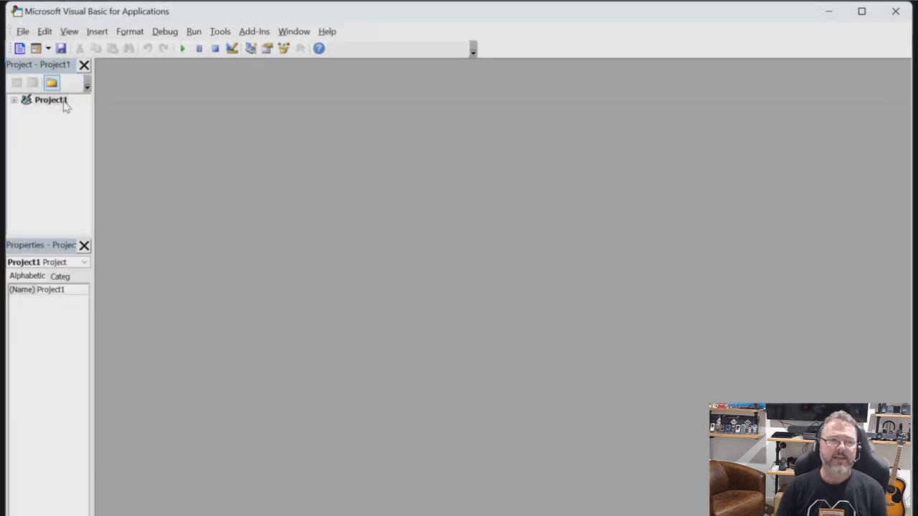
{"action": "left_click", "coordinate": [56, 106]}
{"action": "left_click", "coordinate": [13, 101]}
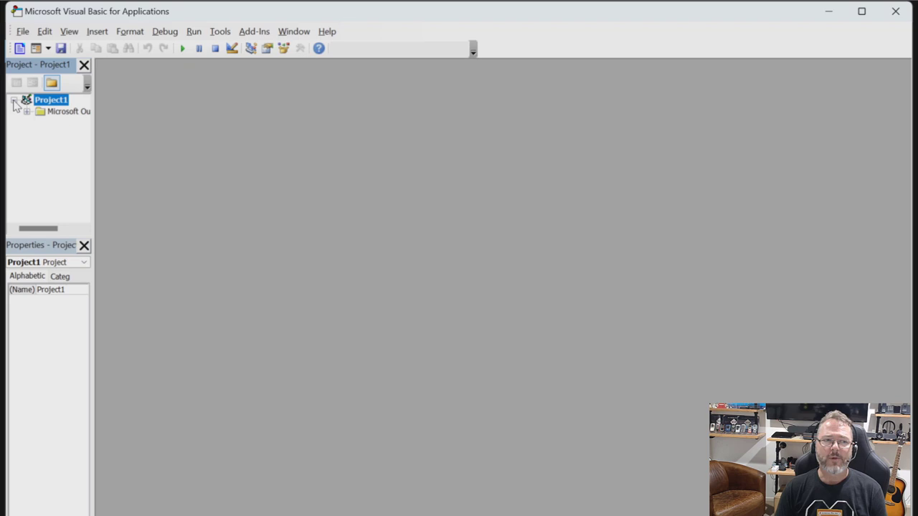
{"action": "left_click", "coordinate": [42, 113]}
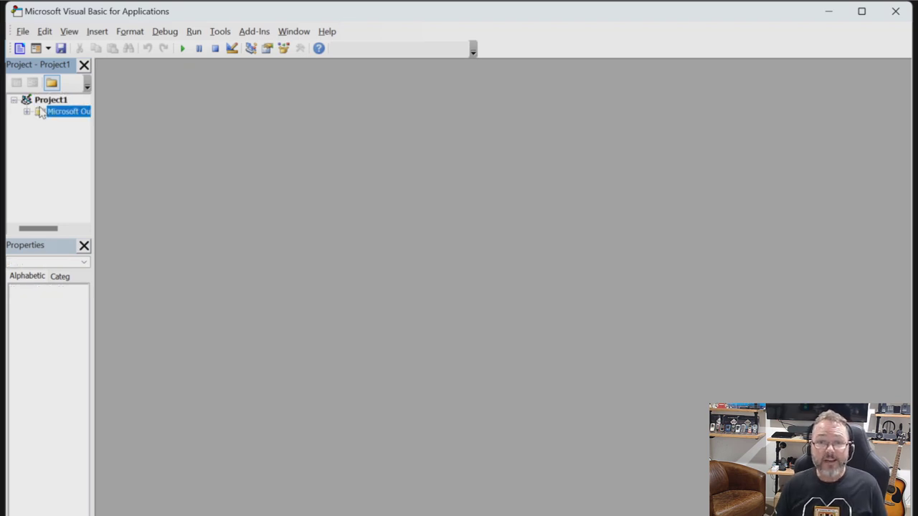
{"action": "left_click", "coordinate": [26, 113]}
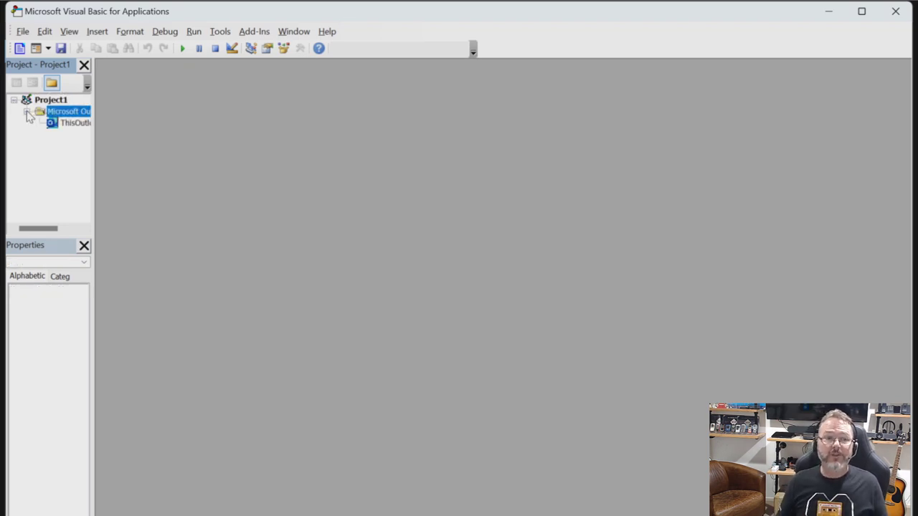
{"action": "left_click", "coordinate": [61, 125]}
{"action": "double_click", "coordinate": [61, 125]}
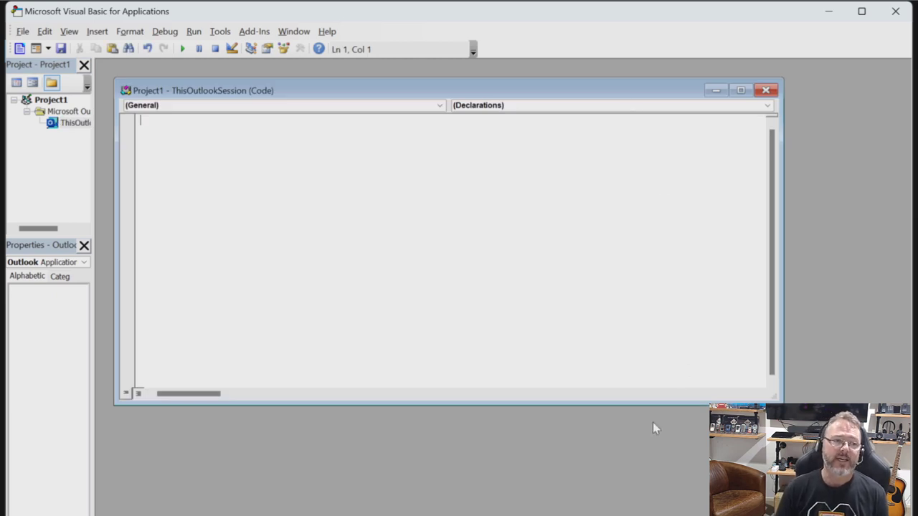
{"action": "key", "text": "alt+Tab"}
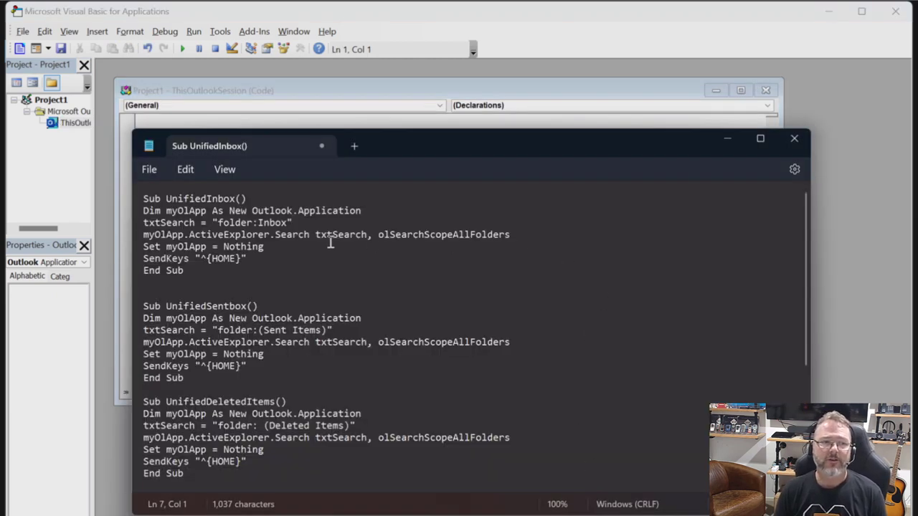
Step: Mark the Inbox, Sentbox and DeletedItems sub names in the Notepad macro code
{"action": "left_click_drag", "start_coordinate": [183, 199], "coordinate": [231, 198]}
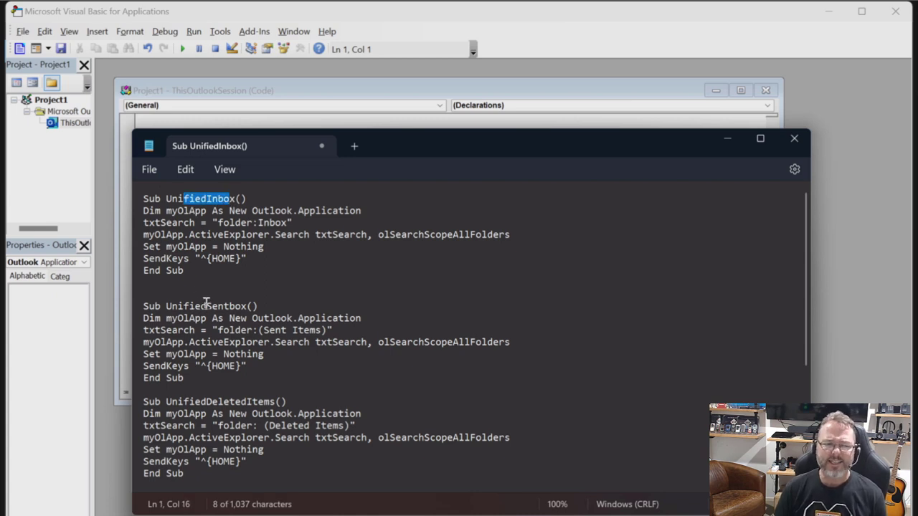
{"action": "left_click_drag", "start_coordinate": [206, 304], "coordinate": [271, 310]}
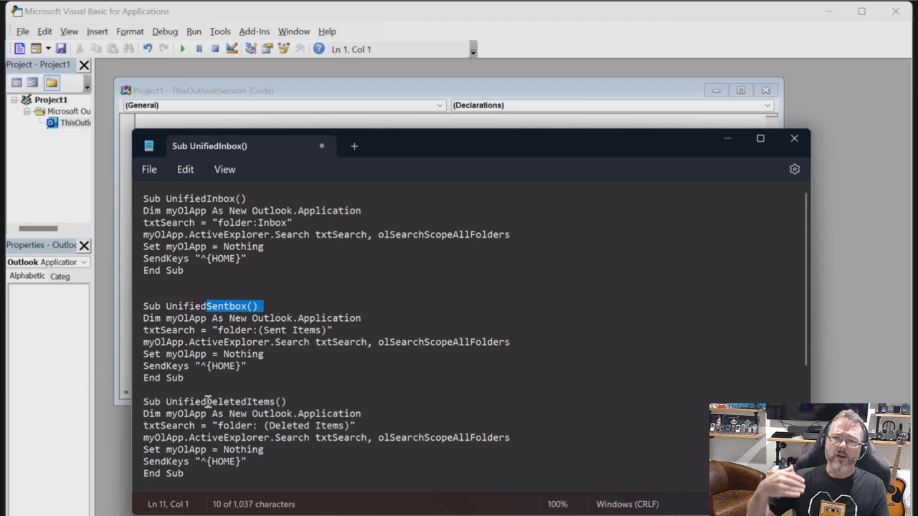
{"action": "left_click_drag", "start_coordinate": [142, 401], "coordinate": [270, 402]}
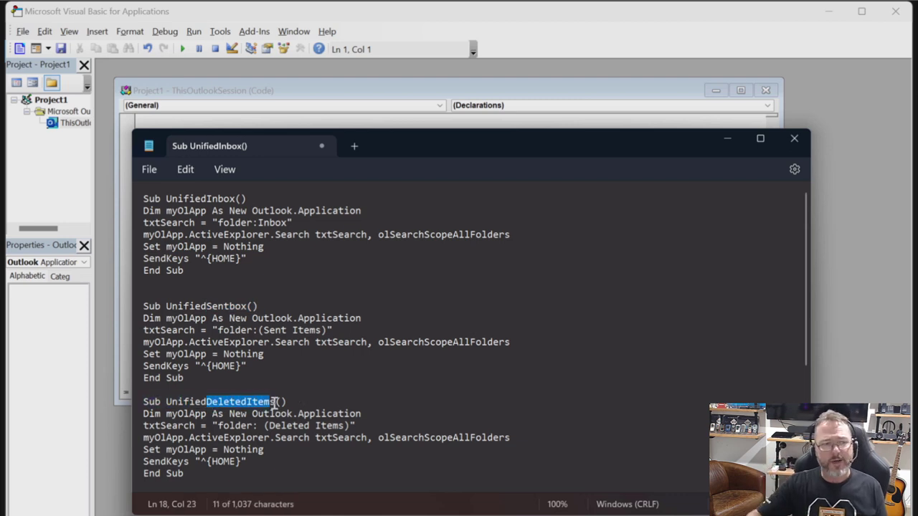
{"action": "left_click_drag", "start_coordinate": [803, 285], "coordinate": [809, 394]}
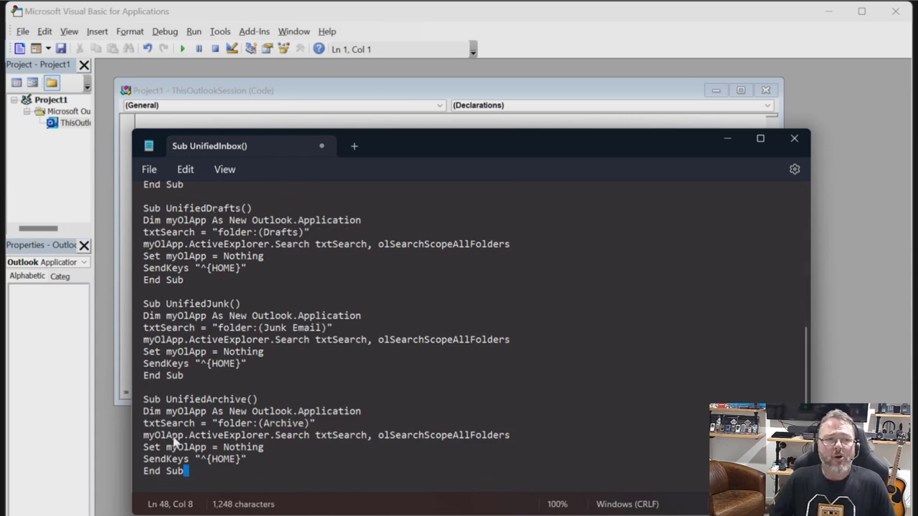
Step: Select all the unified-folder macro code and copy it
{"action": "left_click_drag", "start_coordinate": [184, 471], "coordinate": [143, 192]}
{"action": "right_click", "coordinate": [188, 228]}
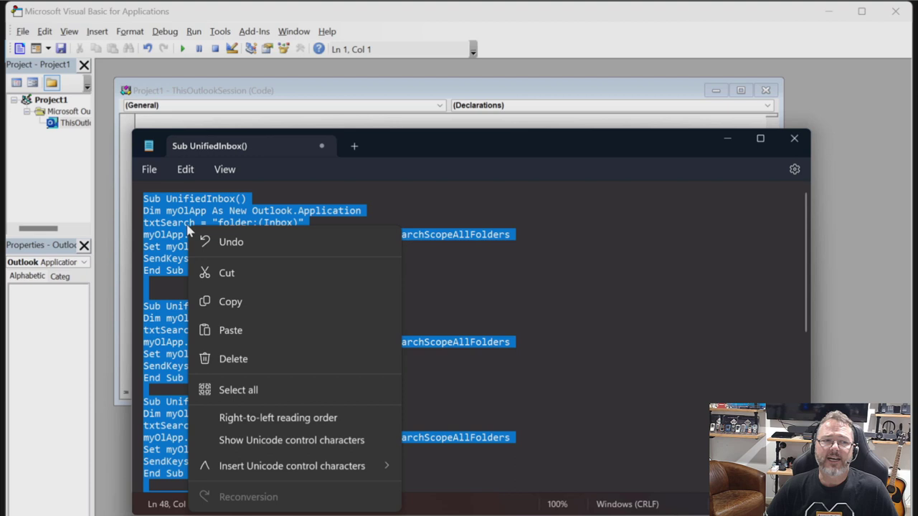
{"action": "left_click", "coordinate": [229, 306]}
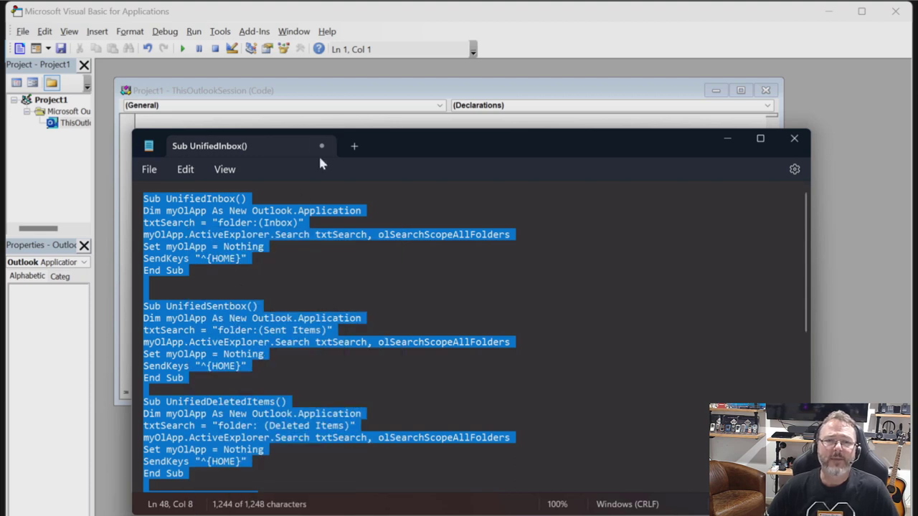
Step: Paste the six unified-folder macros into ThisOutlookSession and save the VBA project
{"action": "left_click", "coordinate": [326, 98]}
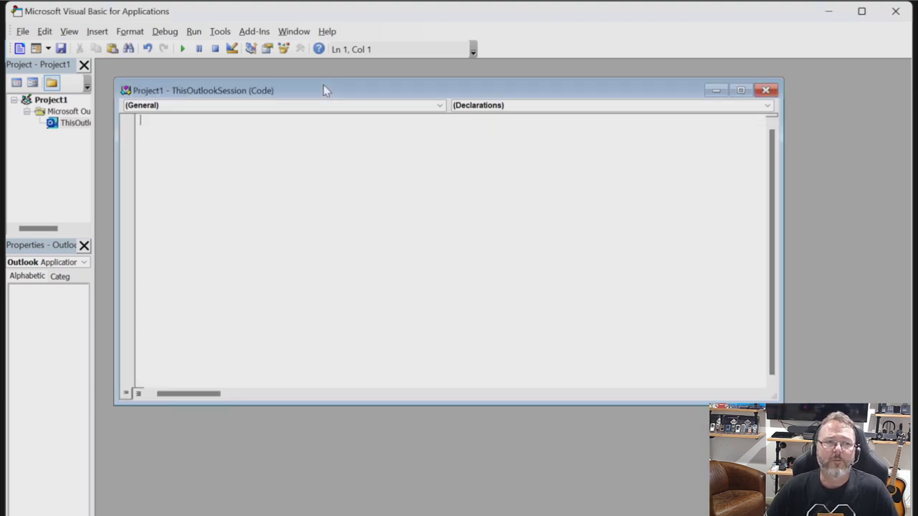
{"action": "right_click", "coordinate": [241, 157]}
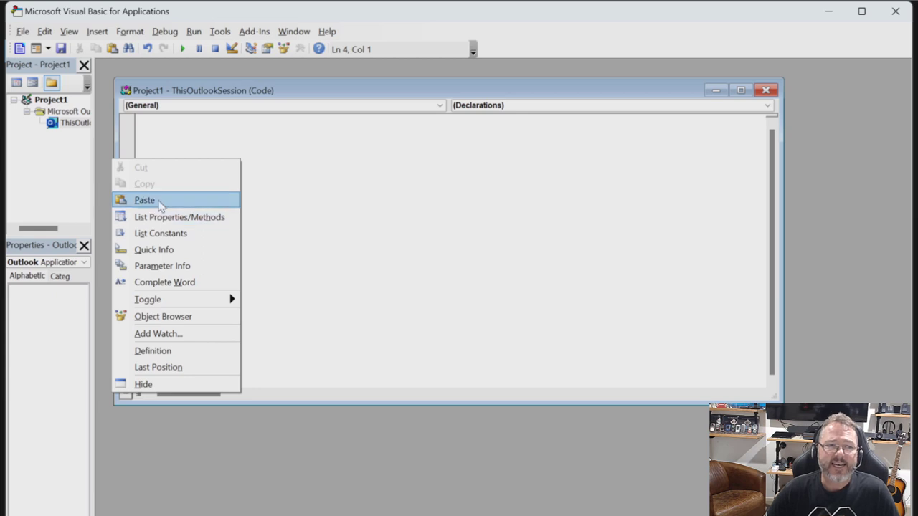
{"action": "left_click", "coordinate": [160, 198]}
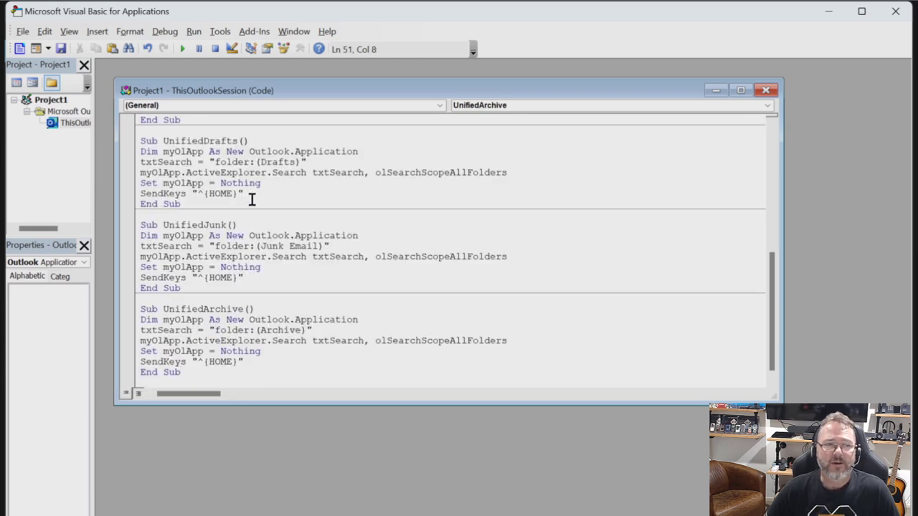
{"action": "scroll", "coordinate": [763, 314], "scroll_direction": "down", "scroll_amount": 1}
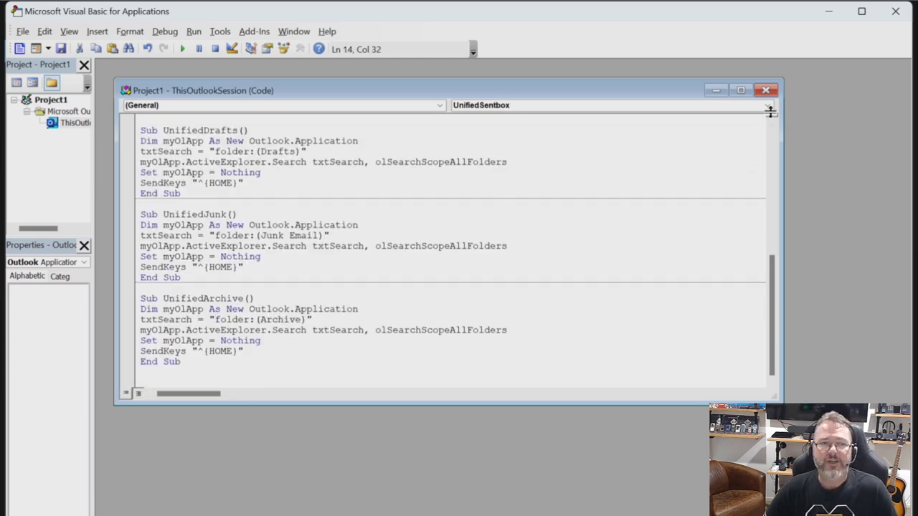
{"action": "left_click", "coordinate": [64, 53]}
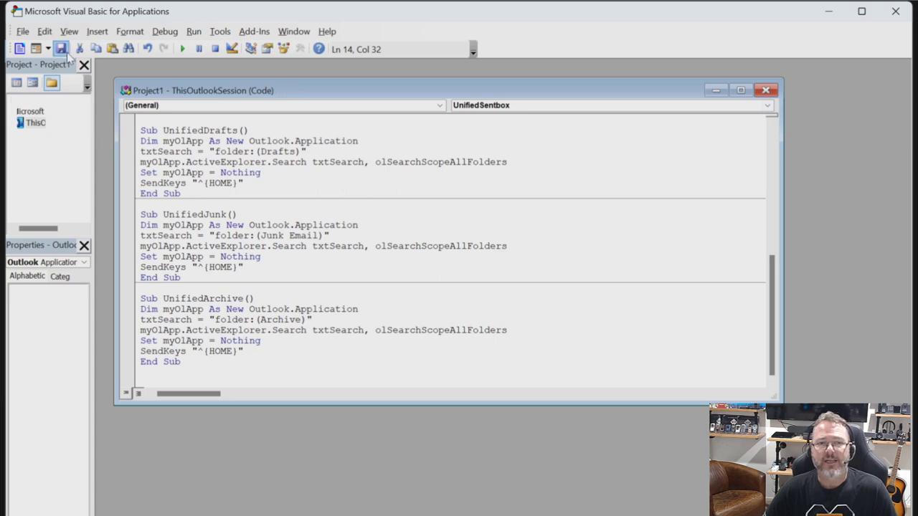
Step: Close the VBA editor and run the UnifiedSentbox macro from Developer > Macros
{"action": "left_click", "coordinate": [895, 11]}
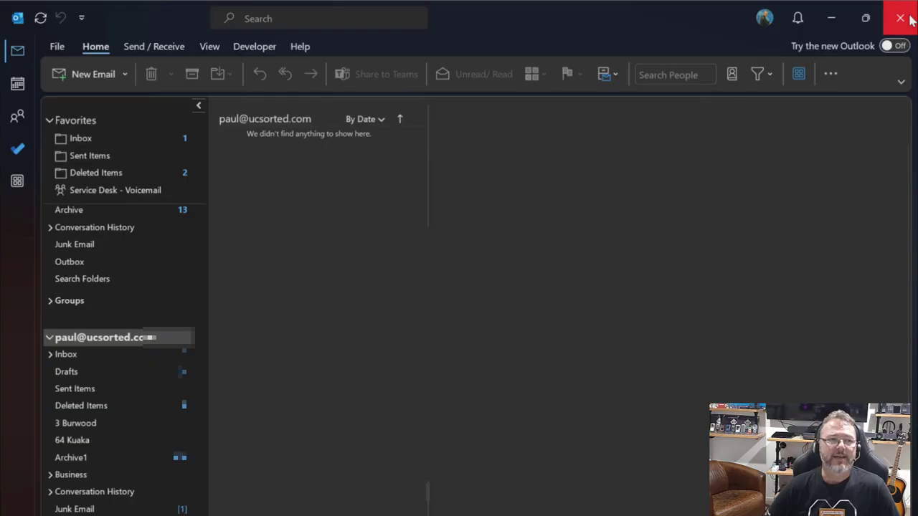
{"action": "left_click", "coordinate": [258, 49]}
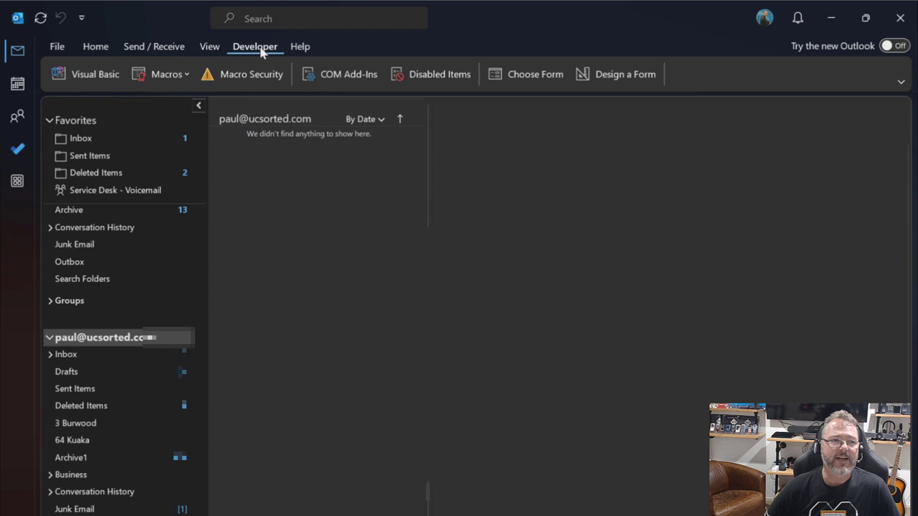
{"action": "left_click", "coordinate": [188, 75]}
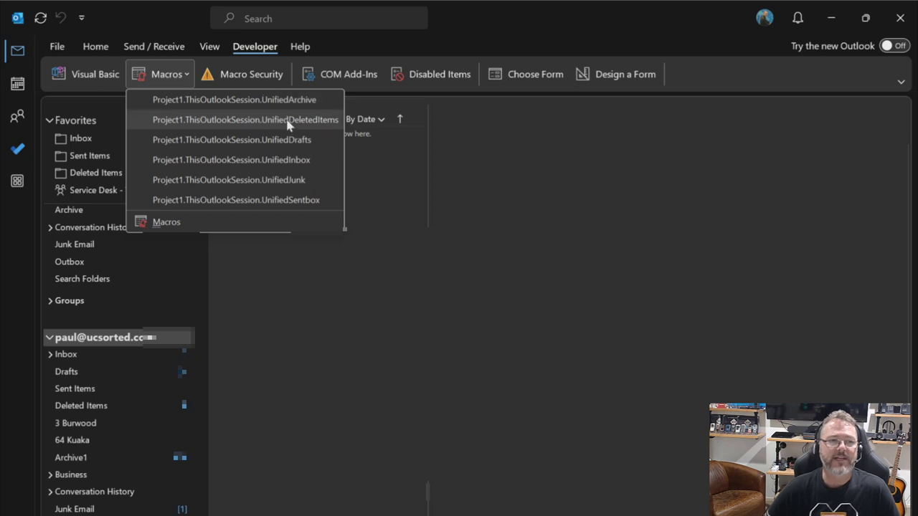
{"action": "left_click", "coordinate": [299, 206]}
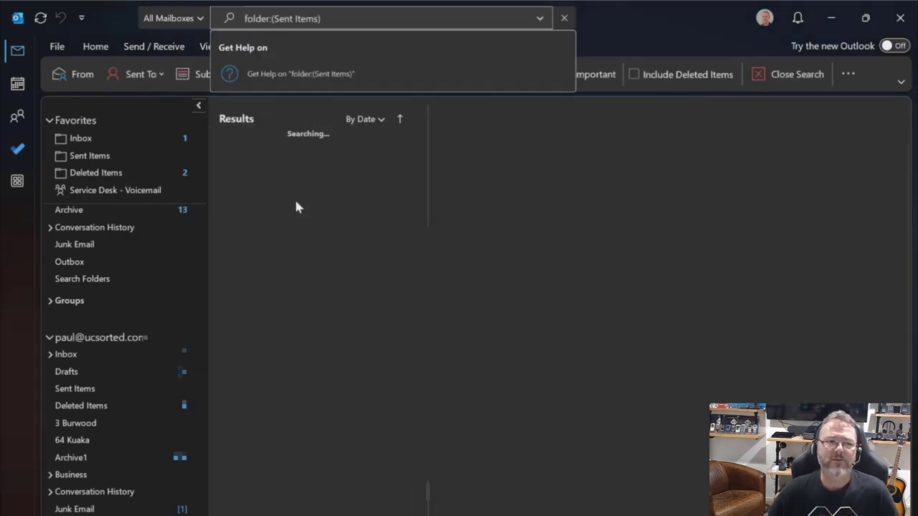
Step: In Outlook Options' Customize Ribbon, list Macros as the available commands
{"action": "left_click", "coordinate": [58, 47]}
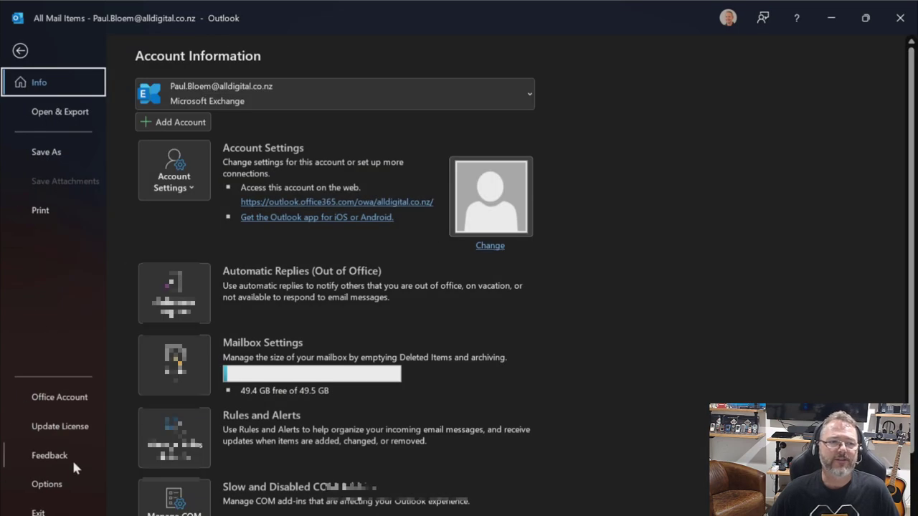
{"action": "left_click", "coordinate": [57, 483]}
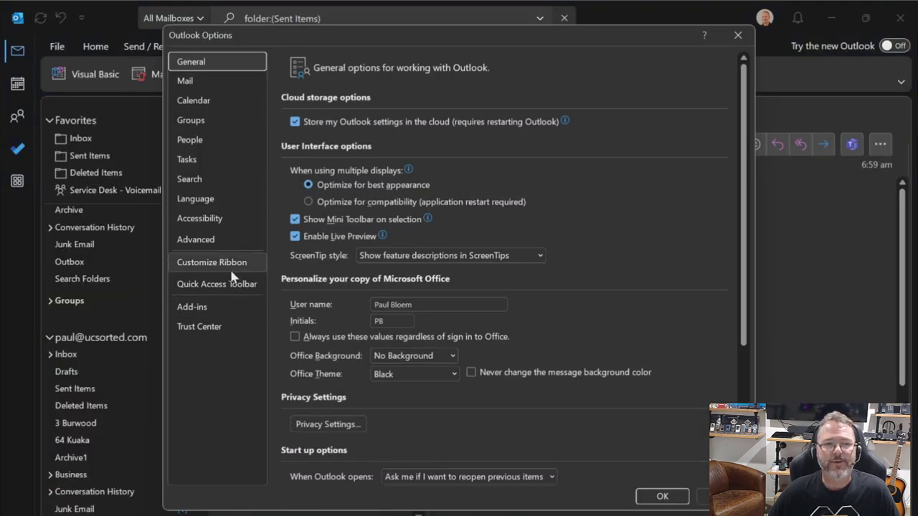
{"action": "left_click", "coordinate": [231, 265]}
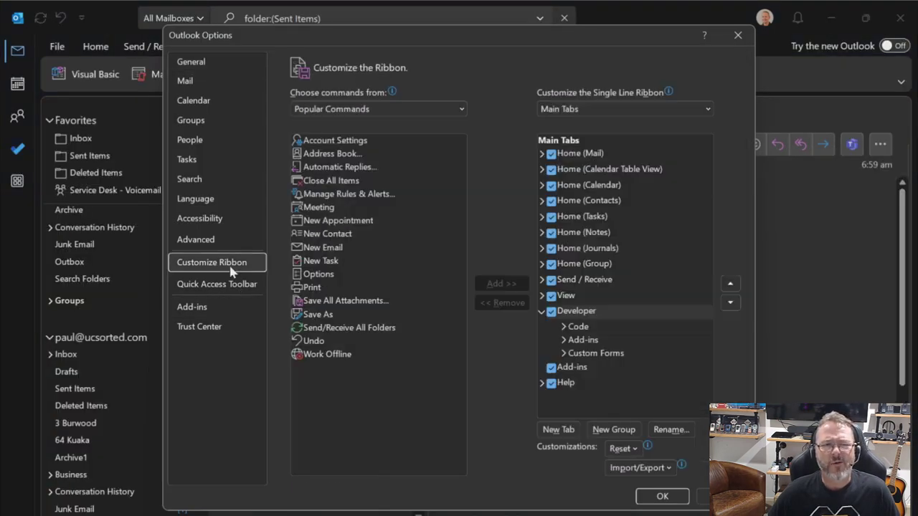
{"action": "left_click", "coordinate": [459, 109]}
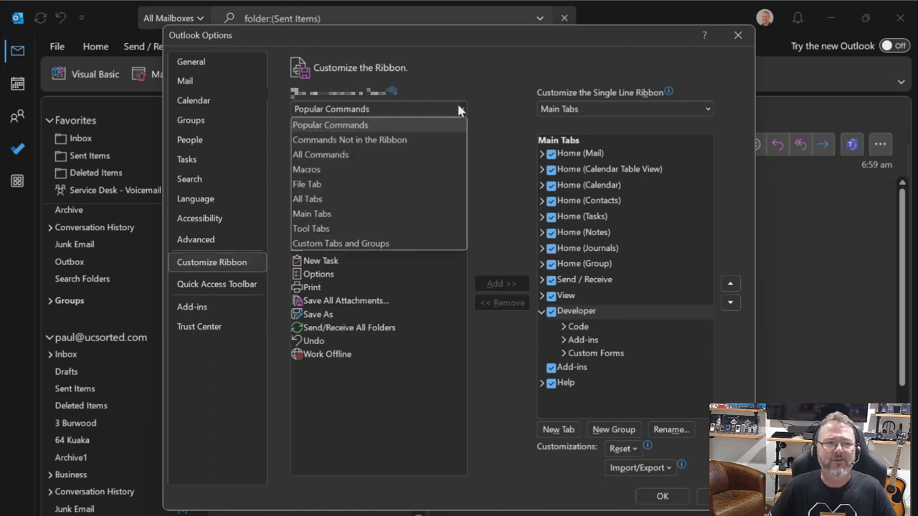
{"action": "left_click", "coordinate": [308, 170]}
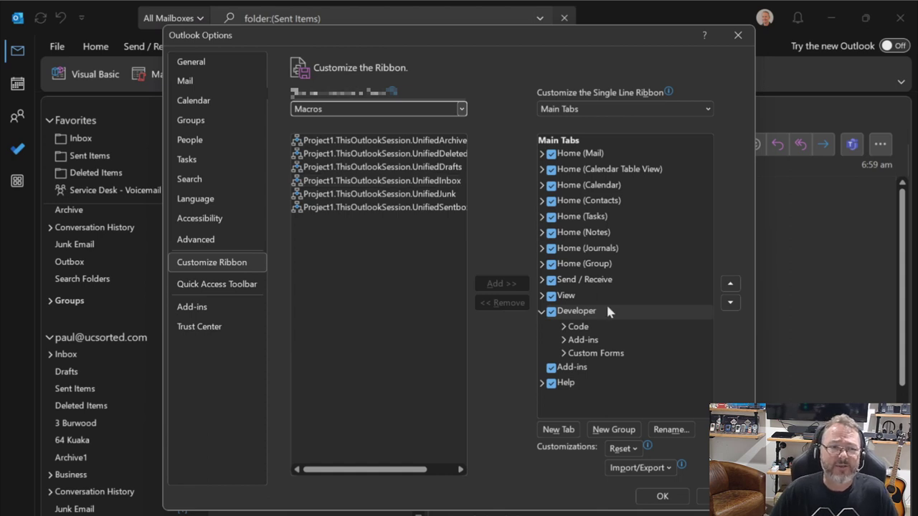
Step: Add a new custom group to the Home (Mail) tab
{"action": "left_click", "coordinate": [542, 311]}
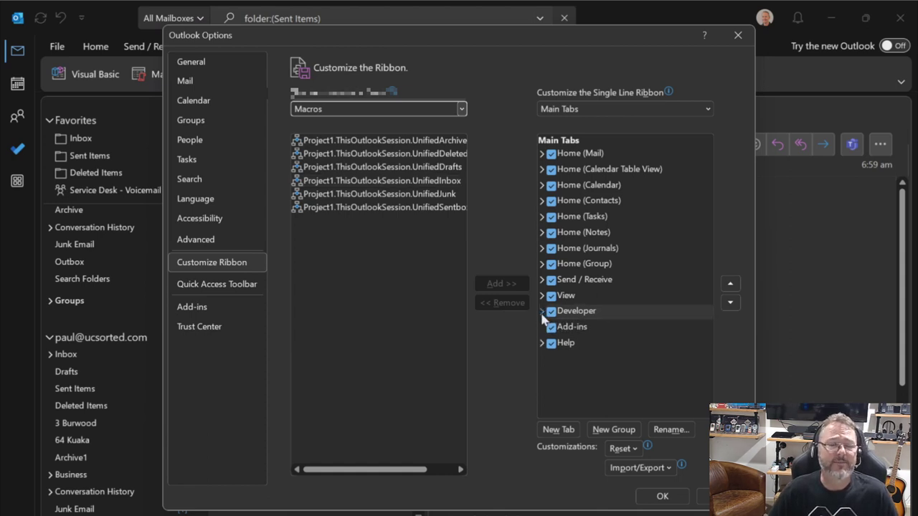
{"action": "left_click", "coordinate": [589, 157]}
{"action": "left_click", "coordinate": [542, 155]}
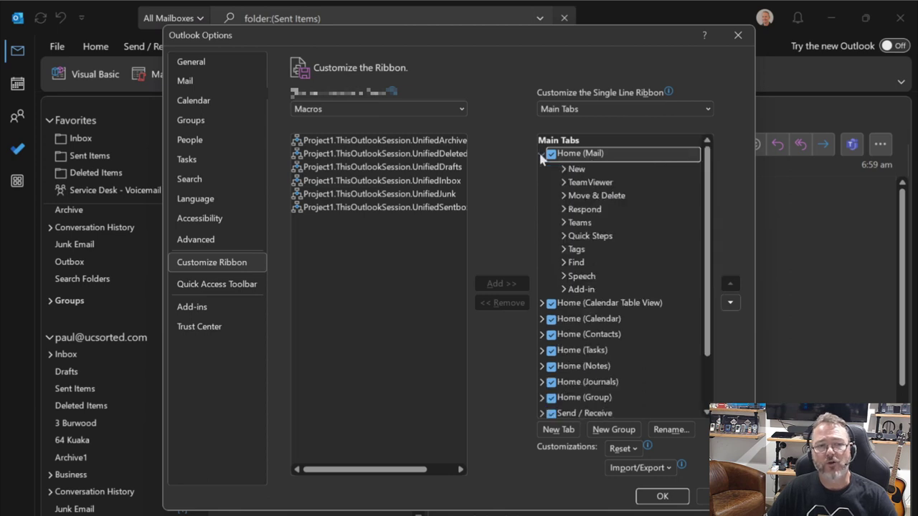
{"action": "left_click", "coordinate": [592, 157]}
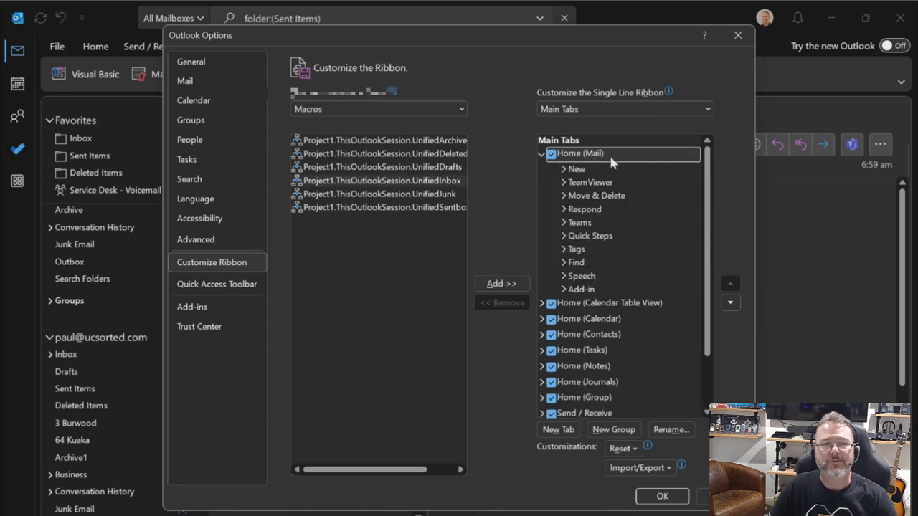
{"action": "left_click", "coordinate": [609, 430]}
Step: Rename the new Home (Mail) group to Uniview and give it a symbol
{"action": "left_click", "coordinate": [670, 430]}
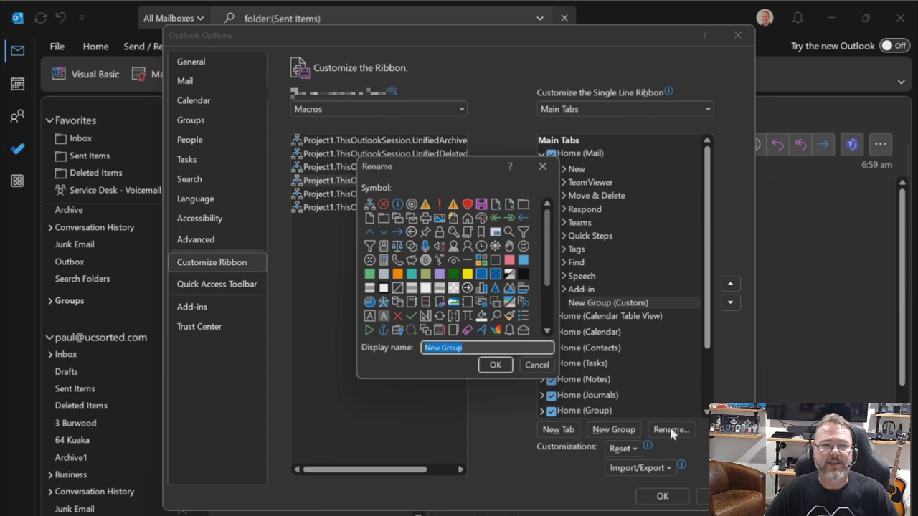
{"action": "type", "text": "Uniview"}
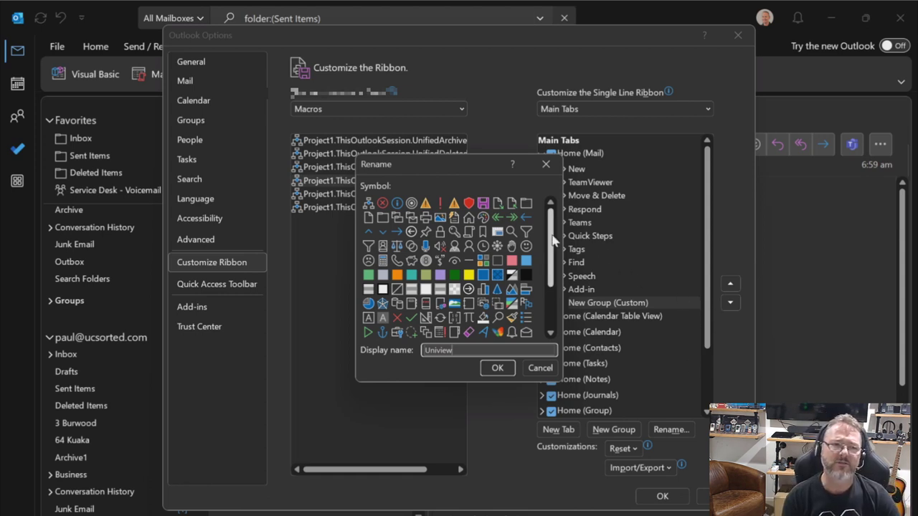
{"action": "left_click_drag", "start_coordinate": [551, 245], "coordinate": [551, 314]}
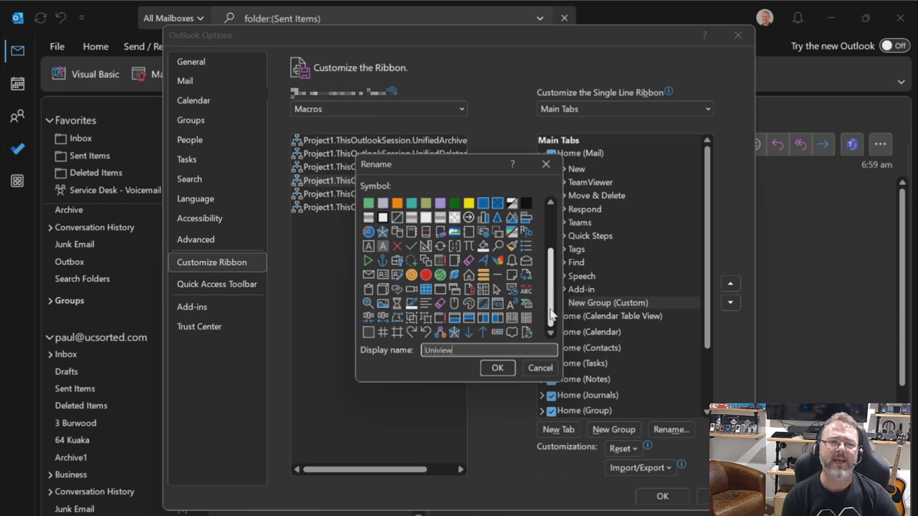
{"action": "left_click", "coordinate": [453, 332]}
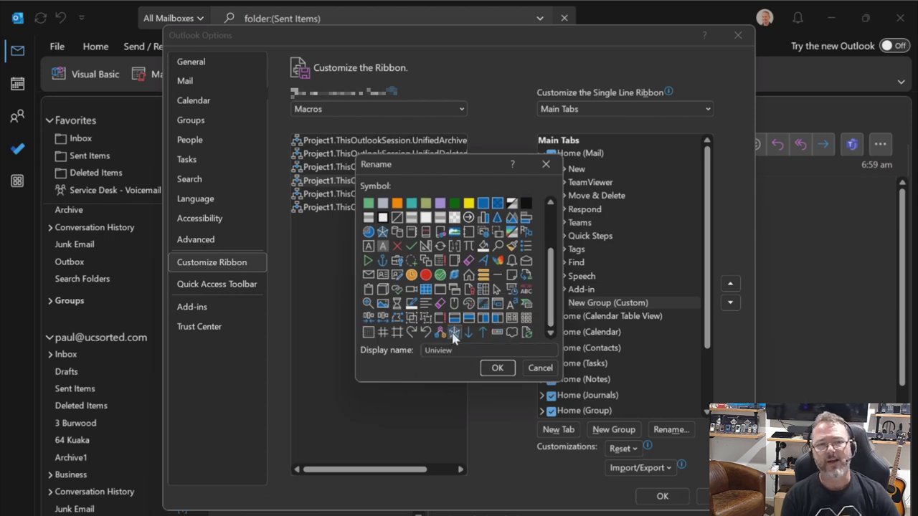
{"action": "left_click", "coordinate": [494, 369]}
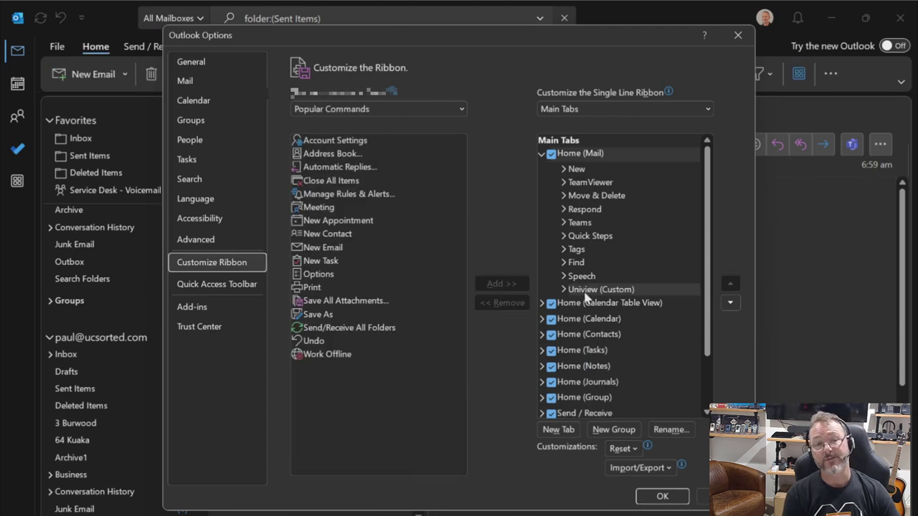
Step: Rename the UnifiedInbox command in Uniview to 'Inbox' with an inbox-tray symbol
{"action": "left_click", "coordinate": [562, 289]}
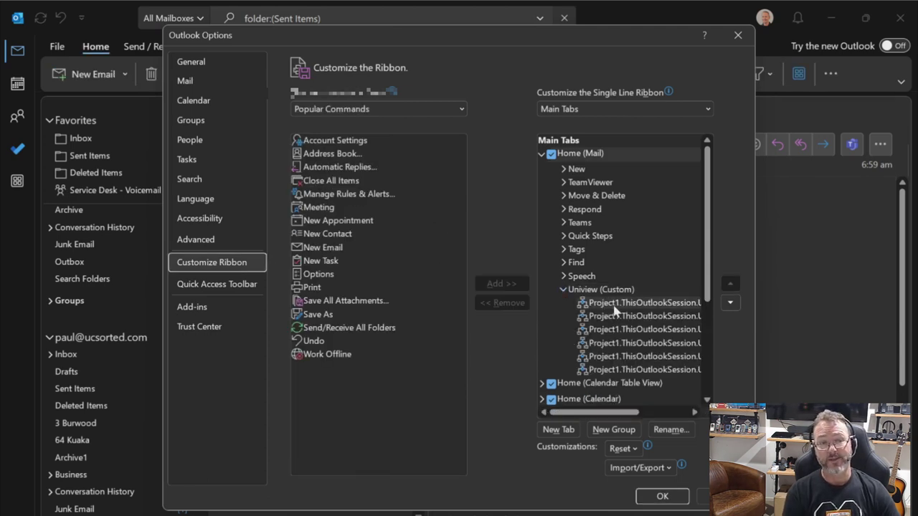
{"action": "left_click", "coordinate": [687, 304]}
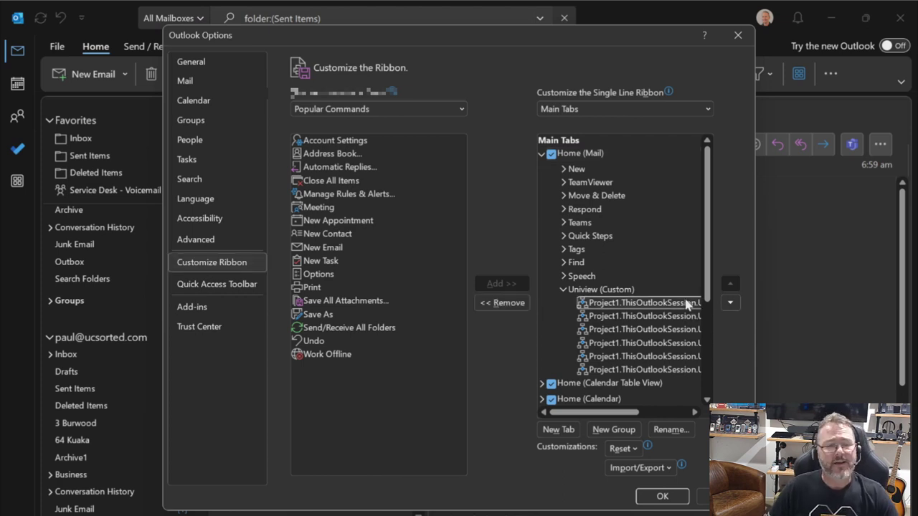
{"action": "left_click", "coordinate": [661, 431]}
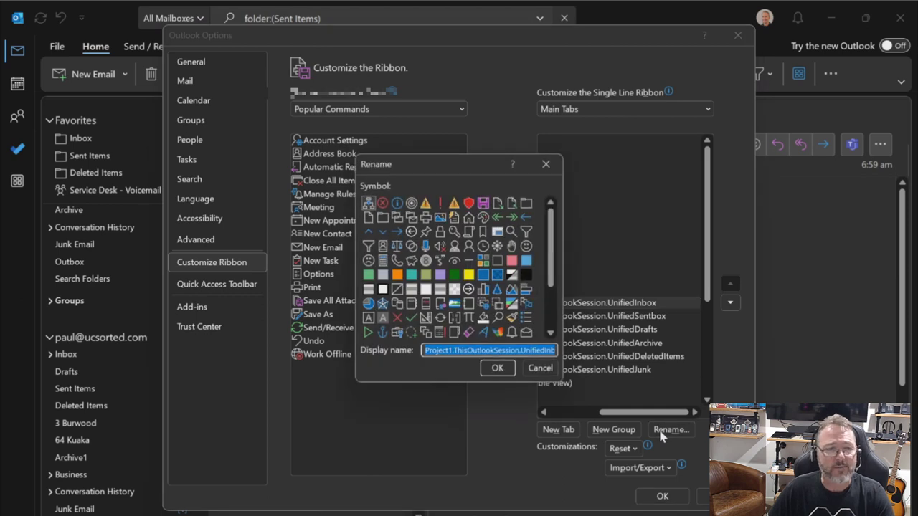
{"action": "key", "text": "BackSpace"}
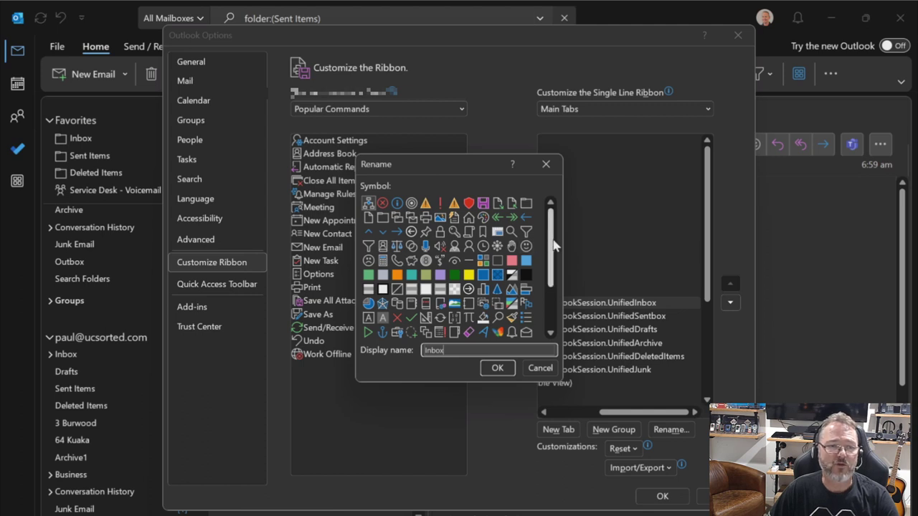
{"action": "left_click_drag", "start_coordinate": [554, 241], "coordinate": [553, 263]}
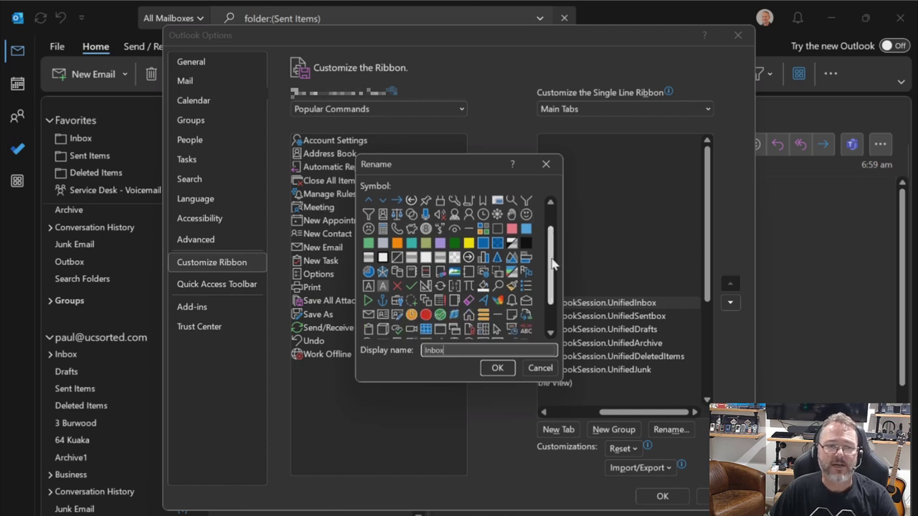
{"action": "left_click", "coordinate": [527, 302]}
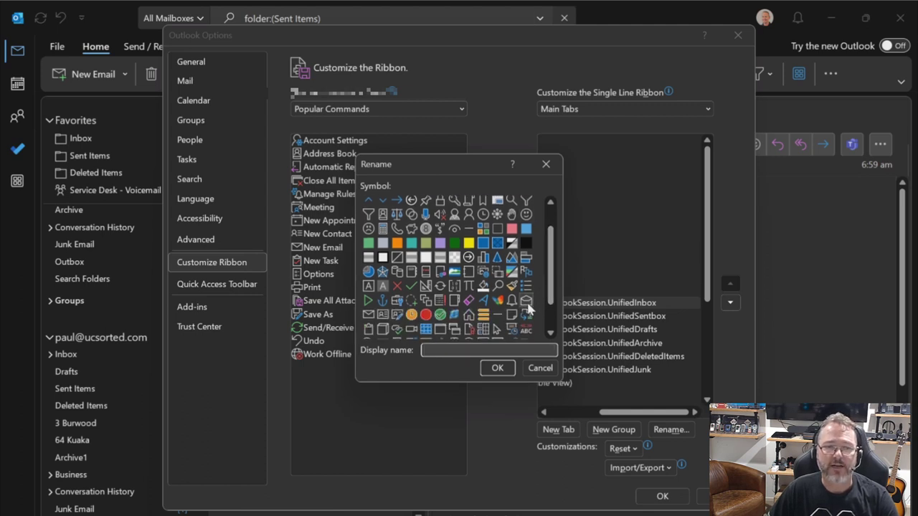
{"action": "left_click", "coordinate": [497, 368]}
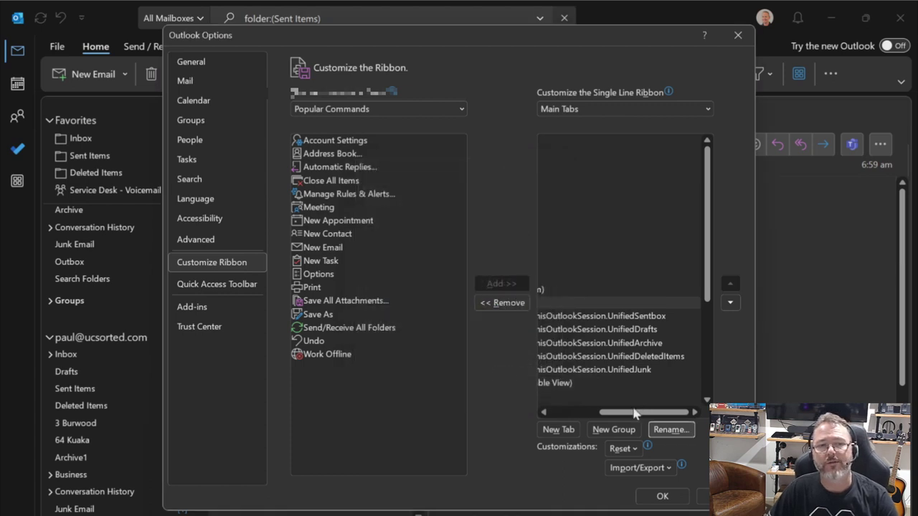
Step: Rename the remaining Uniview macros to Sent, Drafts, Archive, Deleted and Junk, each with a matching symbol
{"action": "left_click_drag", "start_coordinate": [632, 413], "coordinate": [564, 409]}
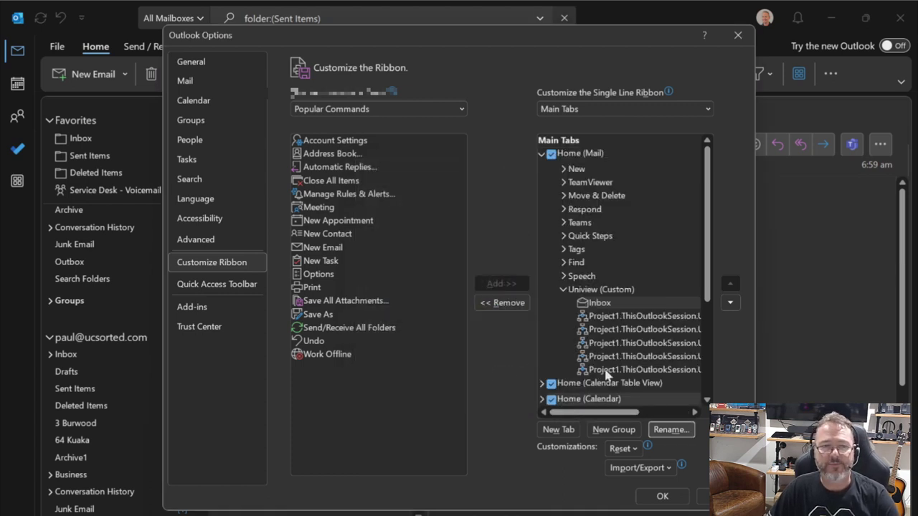
{"action": "left_click", "coordinate": [654, 318]}
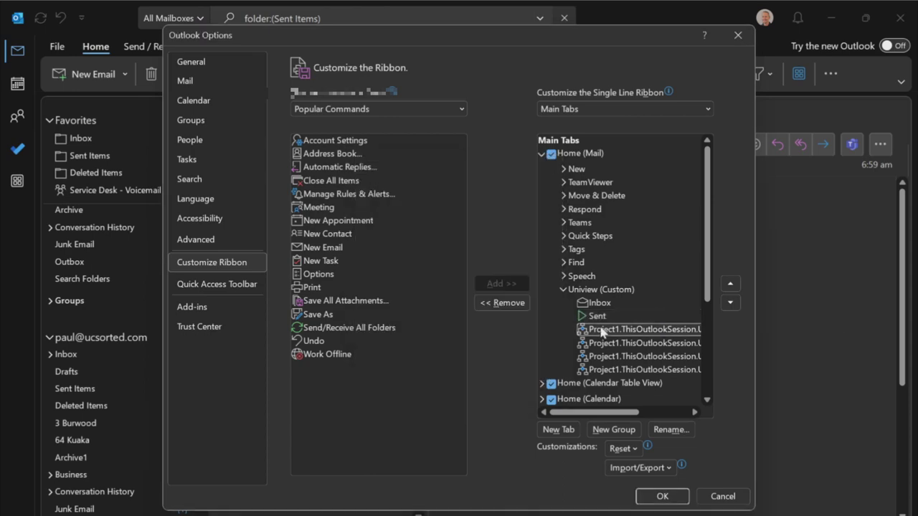
{"action": "scroll", "coordinate": [549, 233], "scroll_direction": "down", "scroll_amount": 4}
{"action": "left_click", "coordinate": [497, 367]}
{"action": "right_click", "coordinate": [607, 343]}
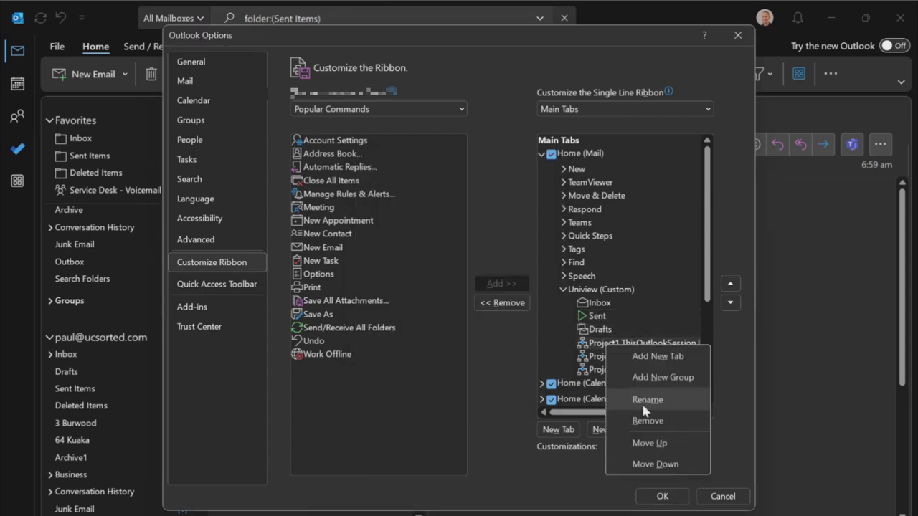
{"action": "left_click", "coordinate": [641, 398]}
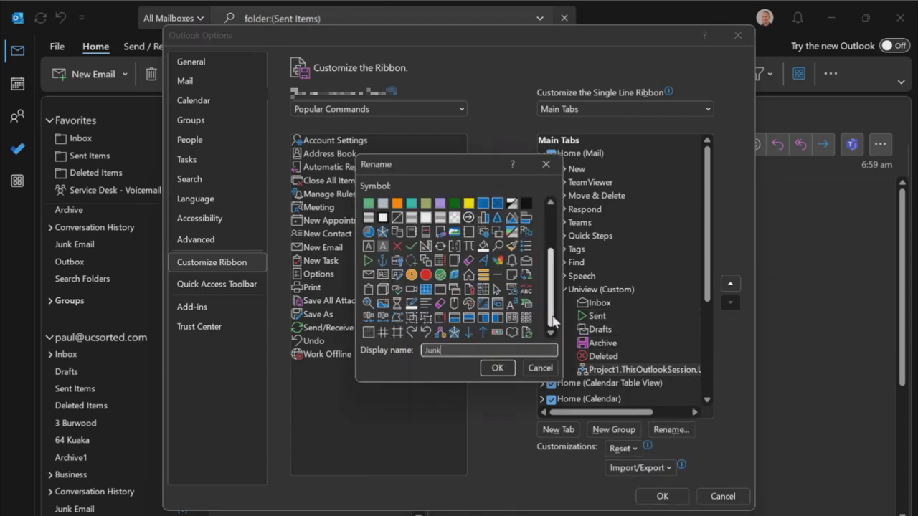
{"action": "scroll", "coordinate": [452, 266], "scroll_direction": "up", "scroll_amount": 3}
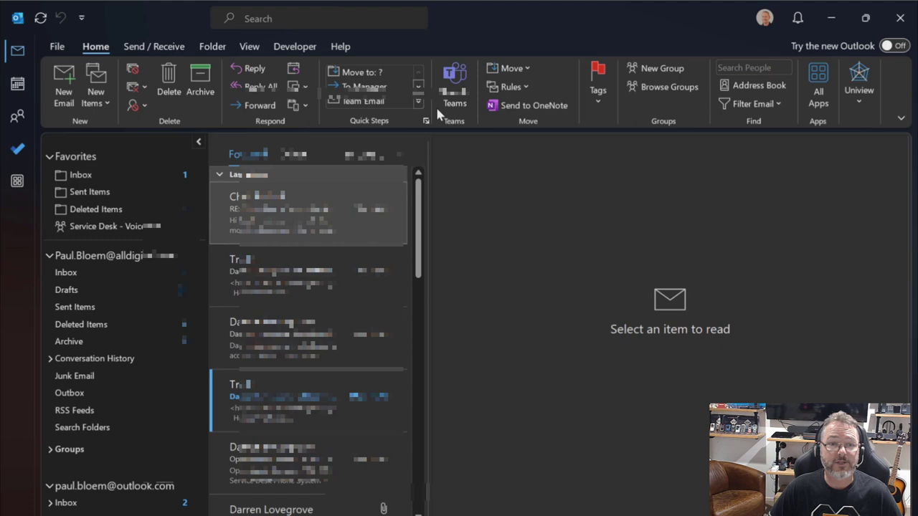
Step: Move the Uniview (Custom) group four places up in Home (Mail), just after Quick Steps
{"action": "right_click", "coordinate": [900, 93]}
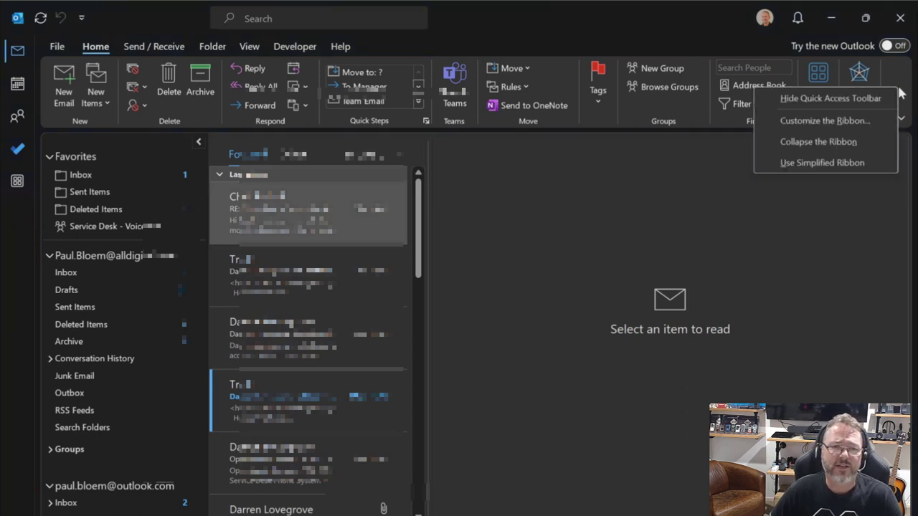
{"action": "left_click", "coordinate": [858, 122]}
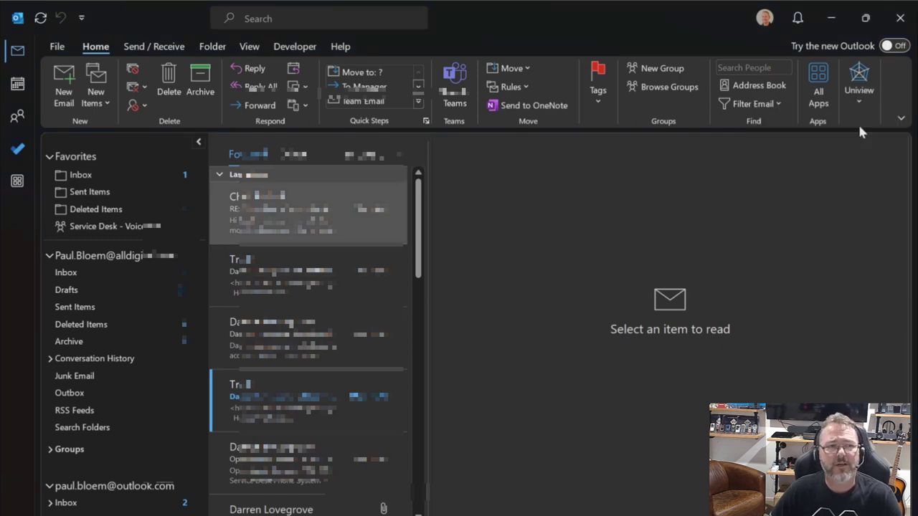
{"action": "left_click", "coordinate": [631, 277]}
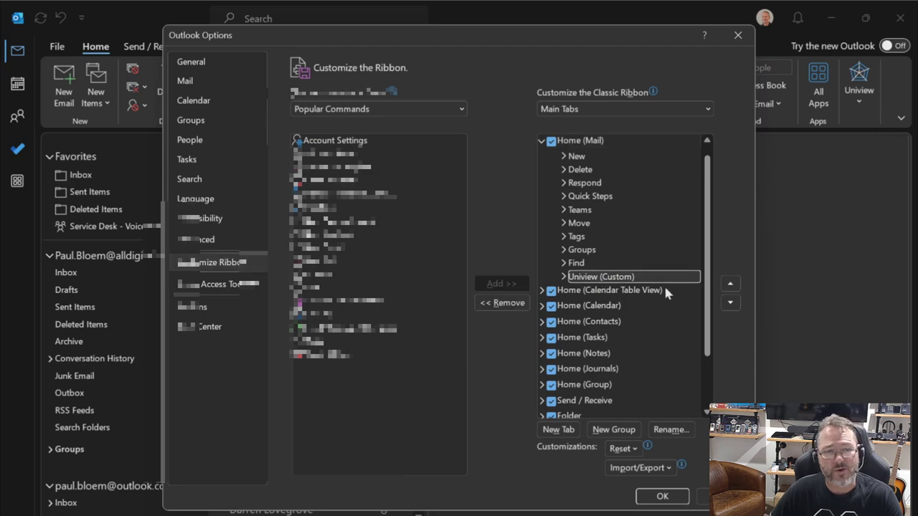
{"action": "left_click", "coordinate": [730, 285]}
{"action": "left_click", "coordinate": [730, 285]}
{"action": "left_click", "coordinate": [730, 285]}
{"action": "left_click", "coordinate": [730, 284]}
{"action": "left_click", "coordinate": [730, 285]}
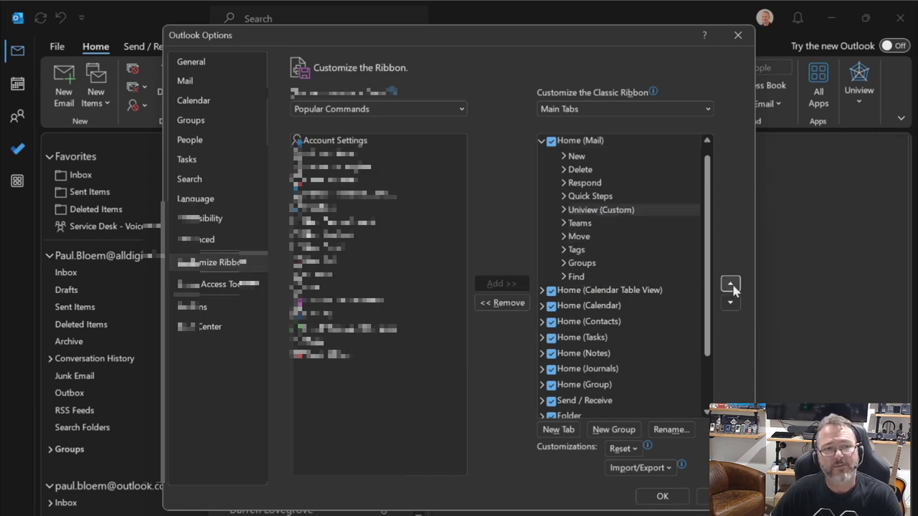
{"action": "left_click", "coordinate": [730, 285]}
{"action": "left_click", "coordinate": [730, 285]}
{"action": "left_click", "coordinate": [730, 285]}
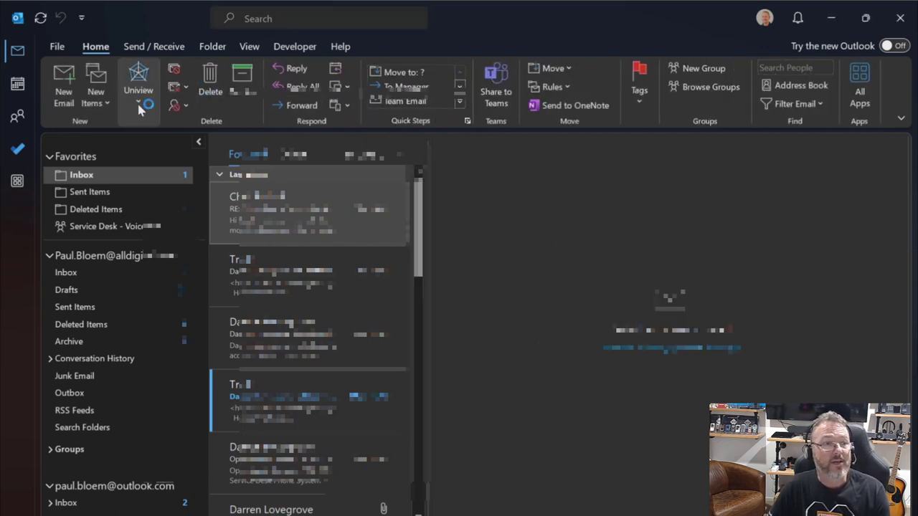
Step: Run the all-mailboxes Drafts, Archive and Deleted Items searches from the Uniview dropdown
{"action": "left_click", "coordinate": [144, 104]}
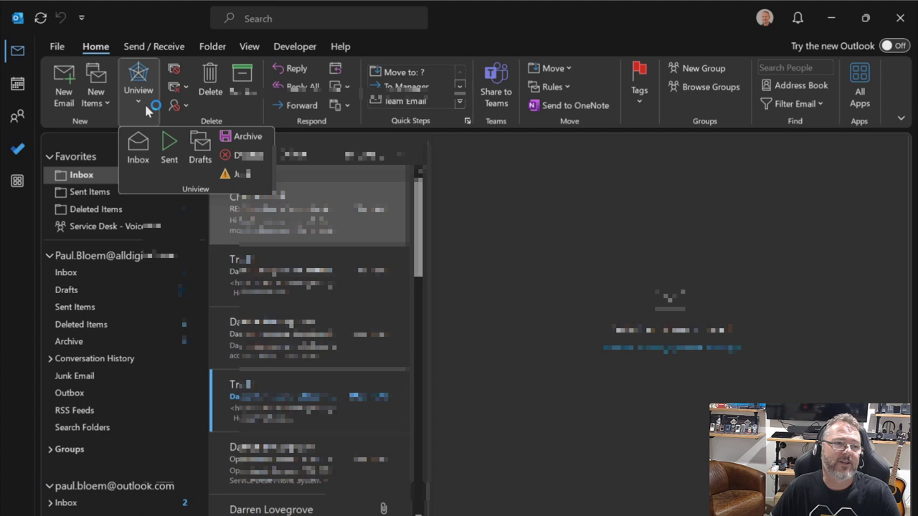
{"action": "left_click", "coordinate": [200, 147]}
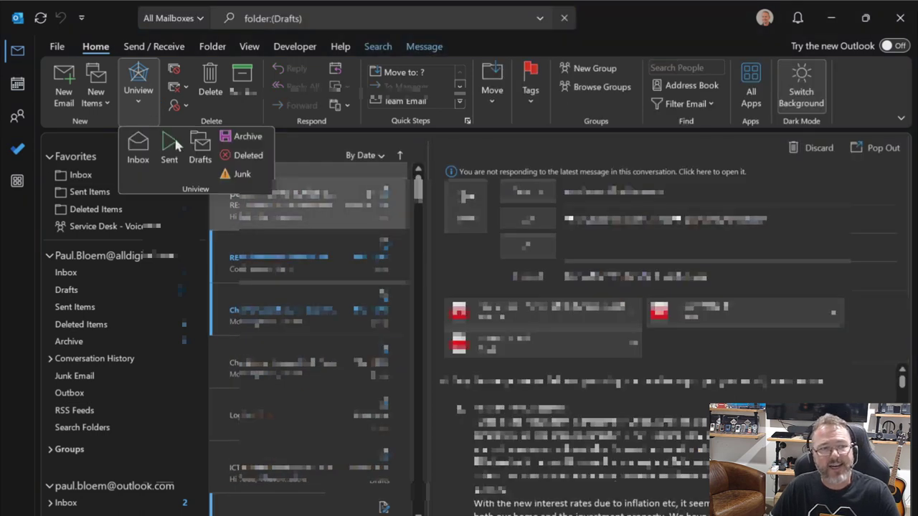
{"action": "left_click", "coordinate": [247, 137]}
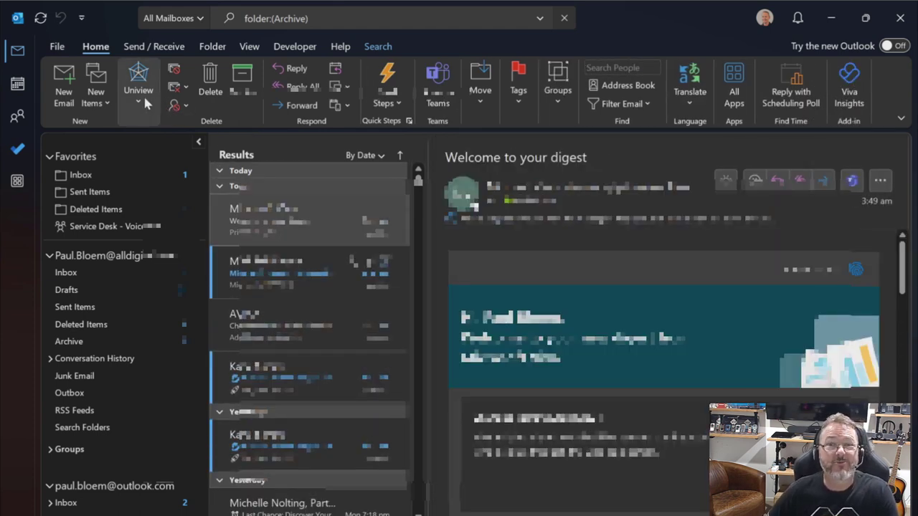
{"action": "left_click", "coordinate": [143, 103]}
{"action": "left_click", "coordinate": [246, 155]}
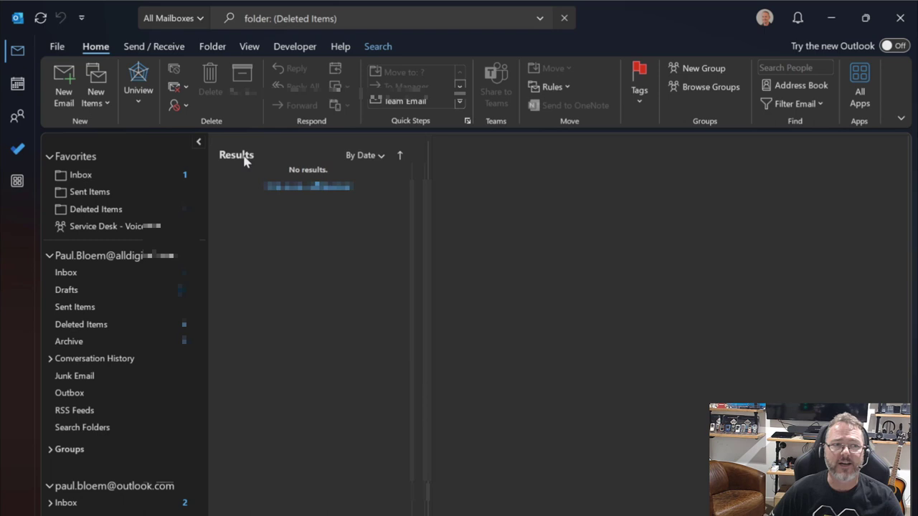
Step: Load the Deleted Items results, then run the unified Junk Email and Sent Items searches
{"action": "left_click", "coordinate": [319, 187]}
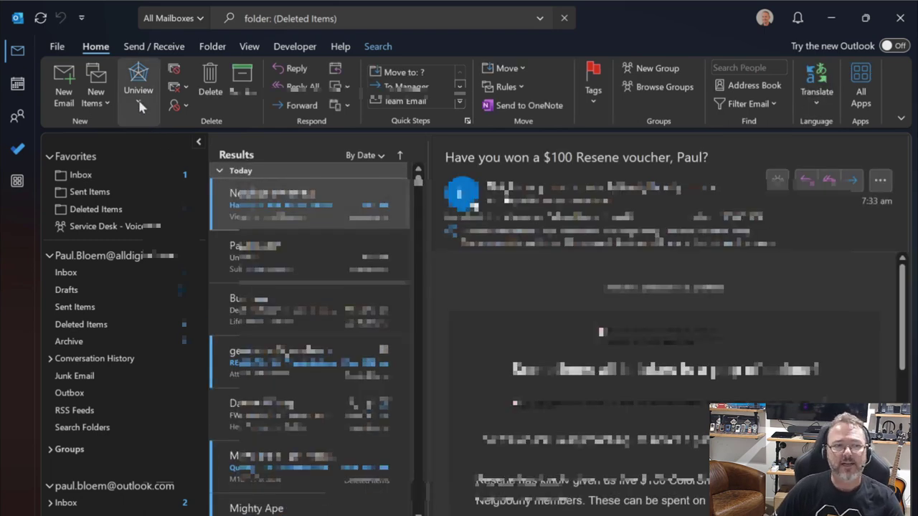
{"action": "left_click", "coordinate": [137, 98]}
{"action": "left_click", "coordinate": [242, 174]}
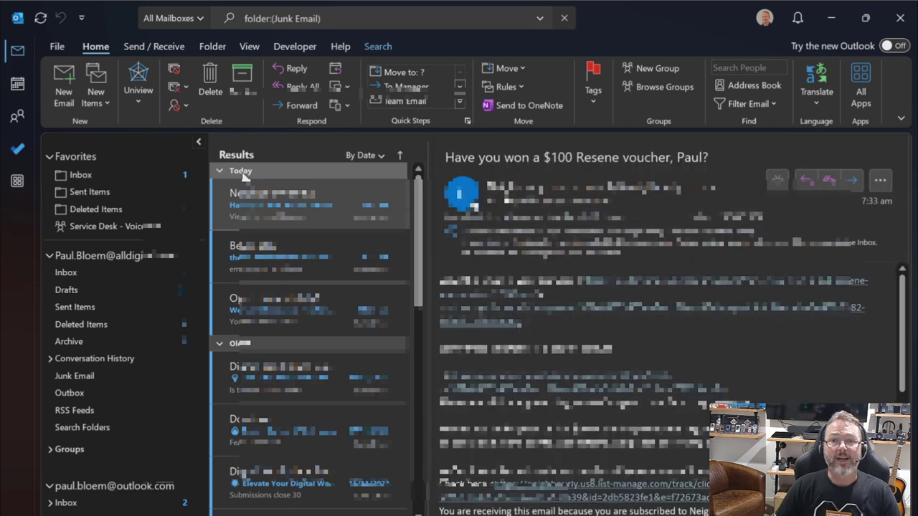
{"action": "left_click", "coordinate": [140, 102]}
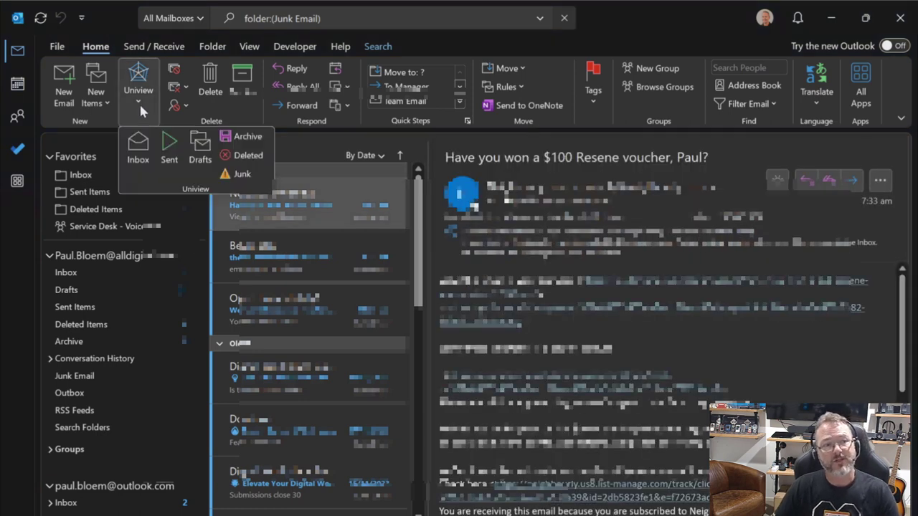
{"action": "left_click", "coordinate": [167, 143]}
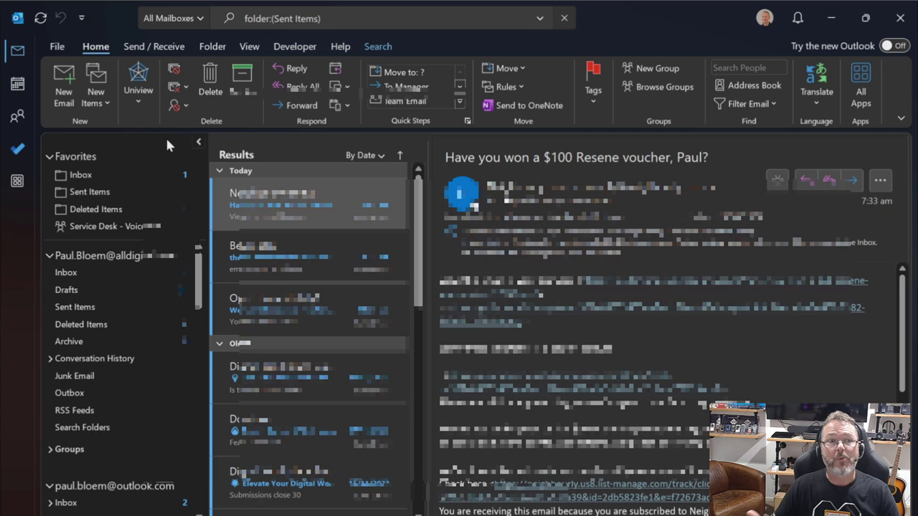